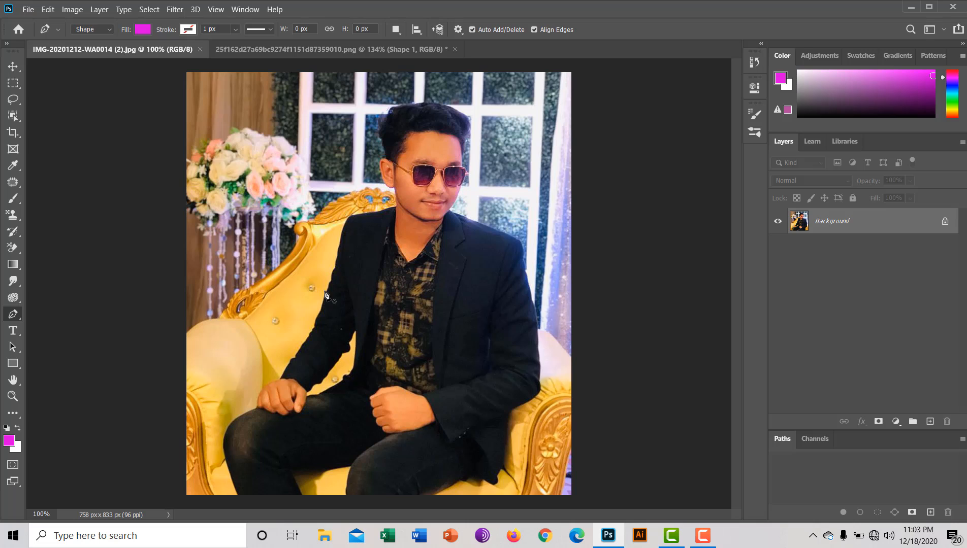
Switch to the squirrel document and move the pink squirrel shape slightly to the right on the canvas
click(312, 49)
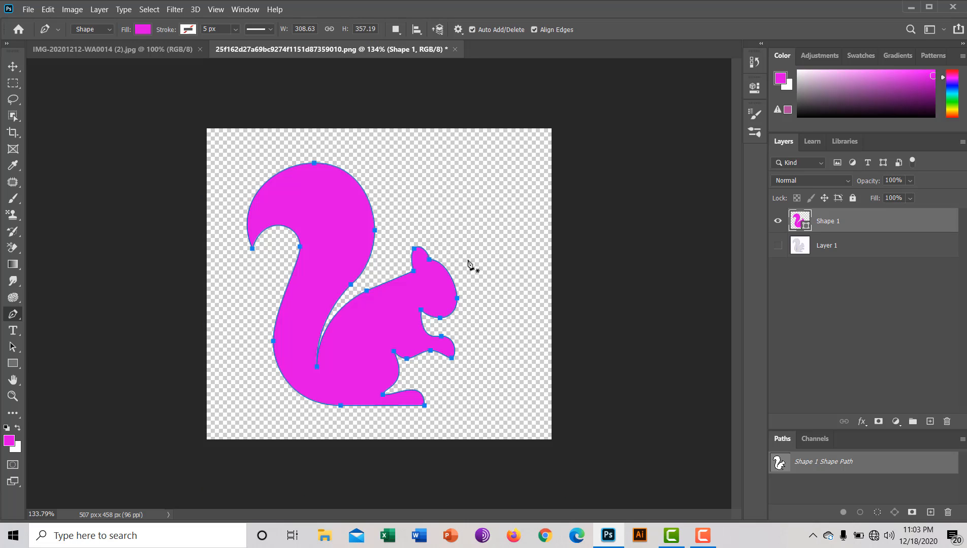
click(10, 81)
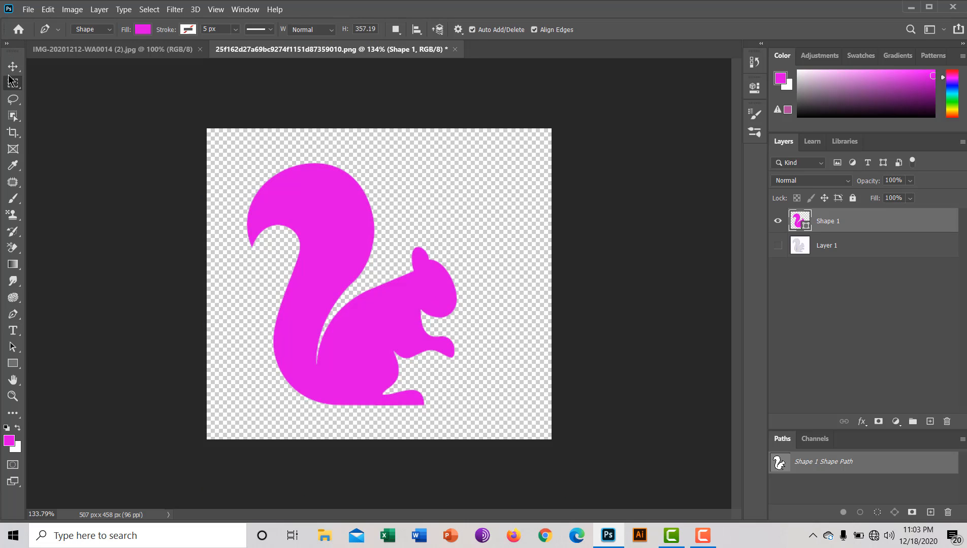
click(12, 68)
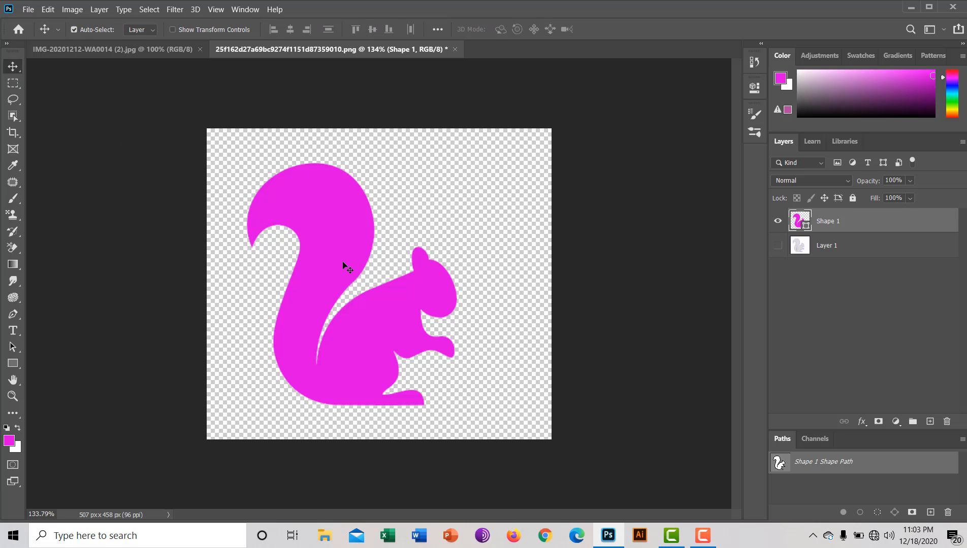
drag(342, 262, 369, 259)
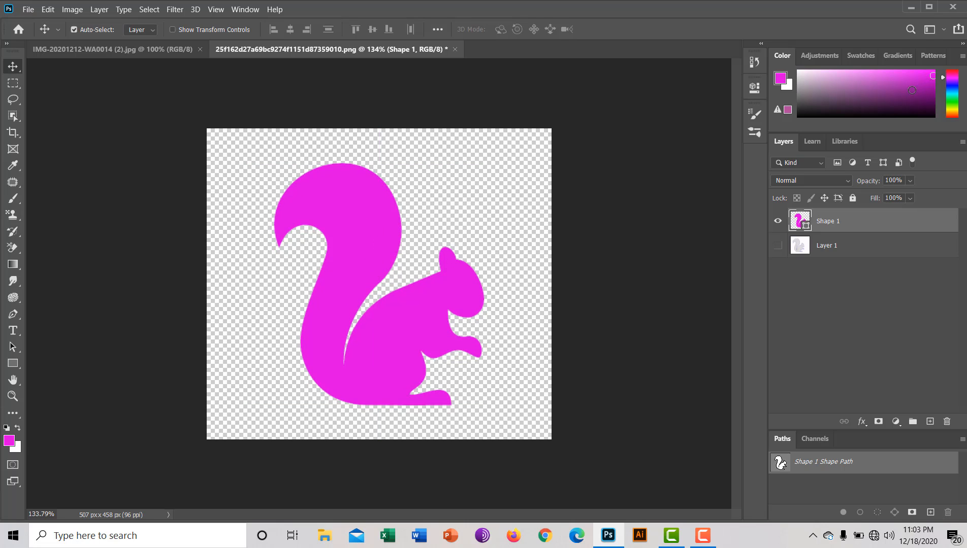
Change the squirrel shape's fill to dark purple, #560457
drag(895, 101, 949, 77)
double_click(806, 215)
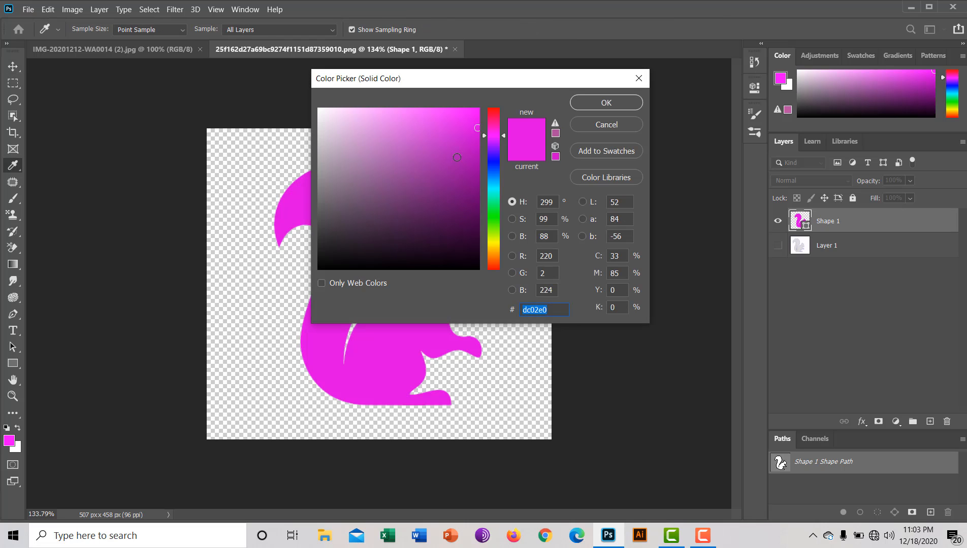
mouse_move(457, 157)
mouse_down()
mouse_move(408, 259)
mouse_move(472, 198)
mouse_move(472, 215)
mouse_up()
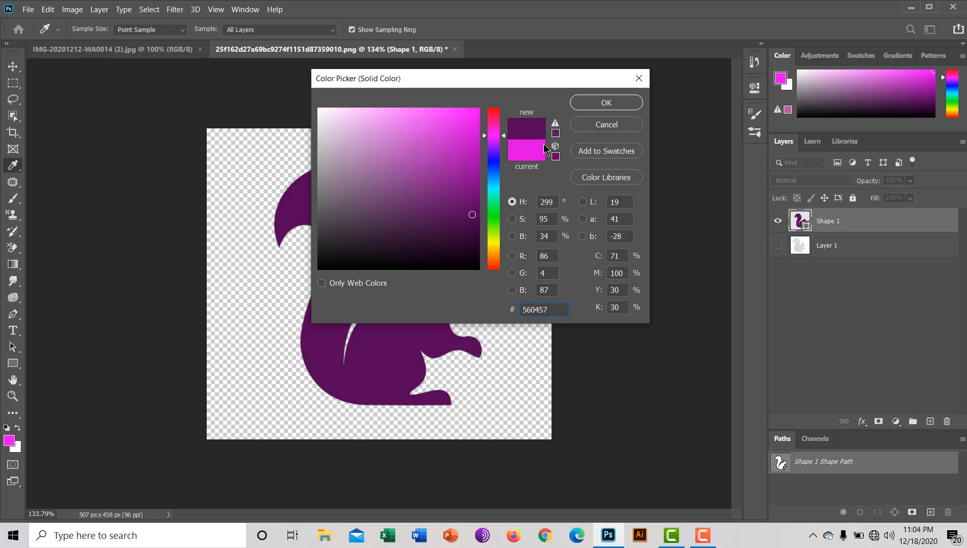
click(607, 103)
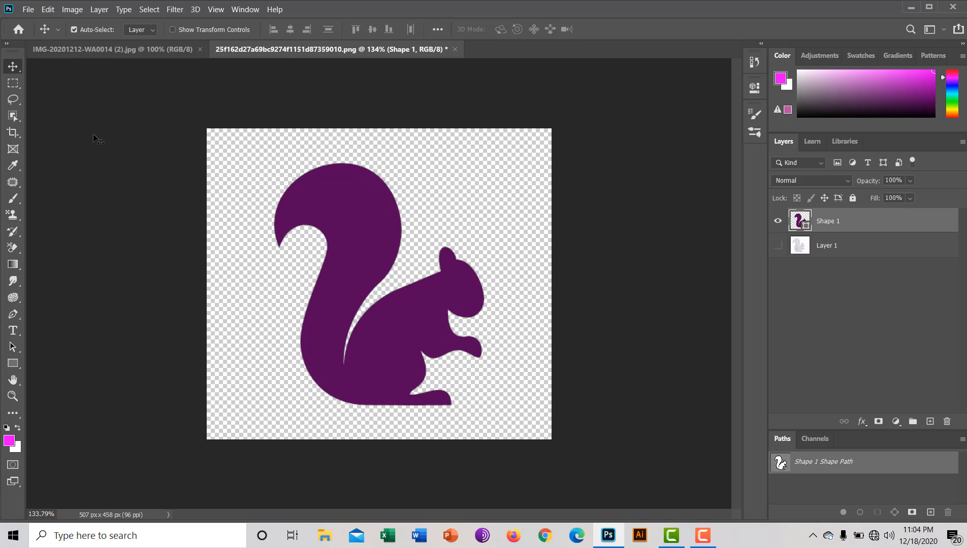
Open barbara-palvin-artik-bir-melek-24956-15032019151618.jpg from the Camera Roll folder in Pictures
click(31, 14)
click(41, 32)
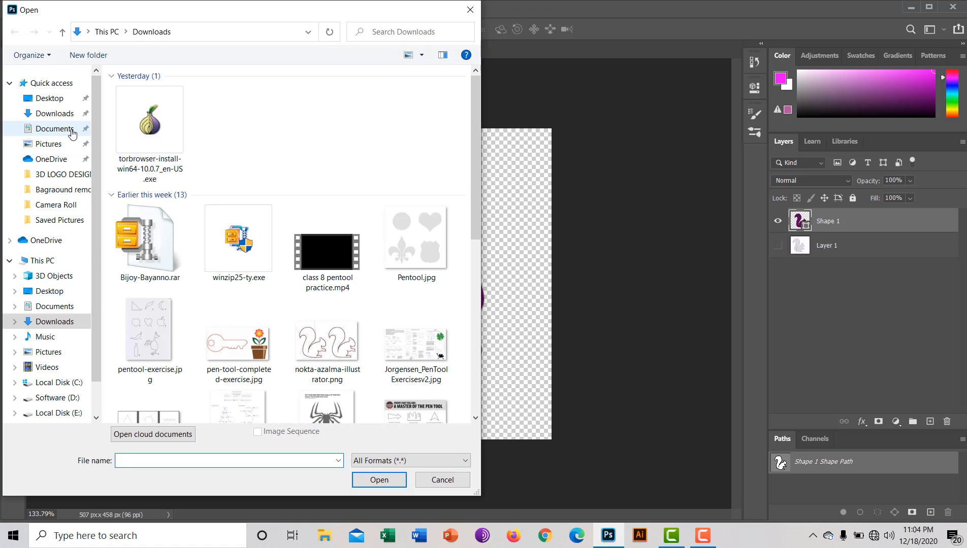
click(50, 144)
click(219, 122)
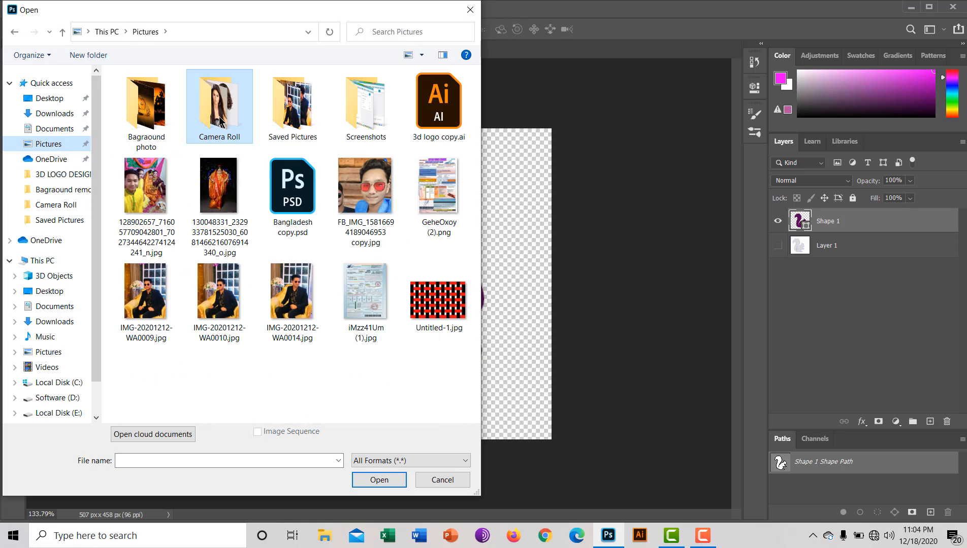
double_click(219, 122)
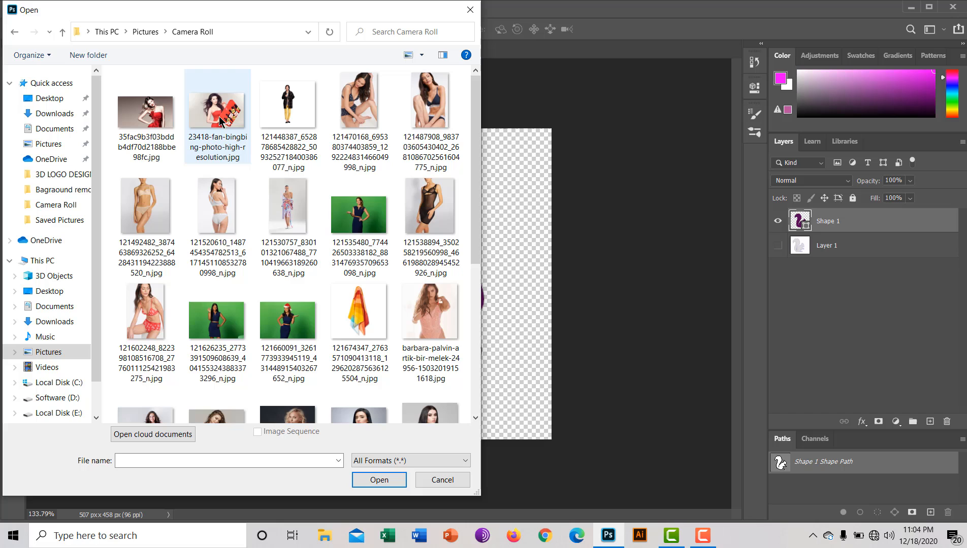
click(434, 301)
click(359, 479)
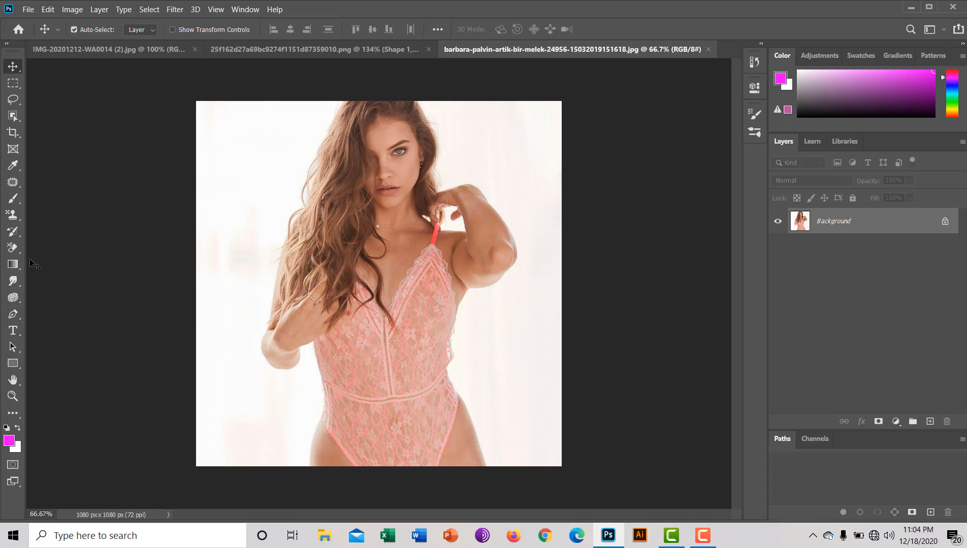
Set the Background Eraser to Contiguous limits, try a stroke on the backdrop beside the hair, and undo it
click(13, 247)
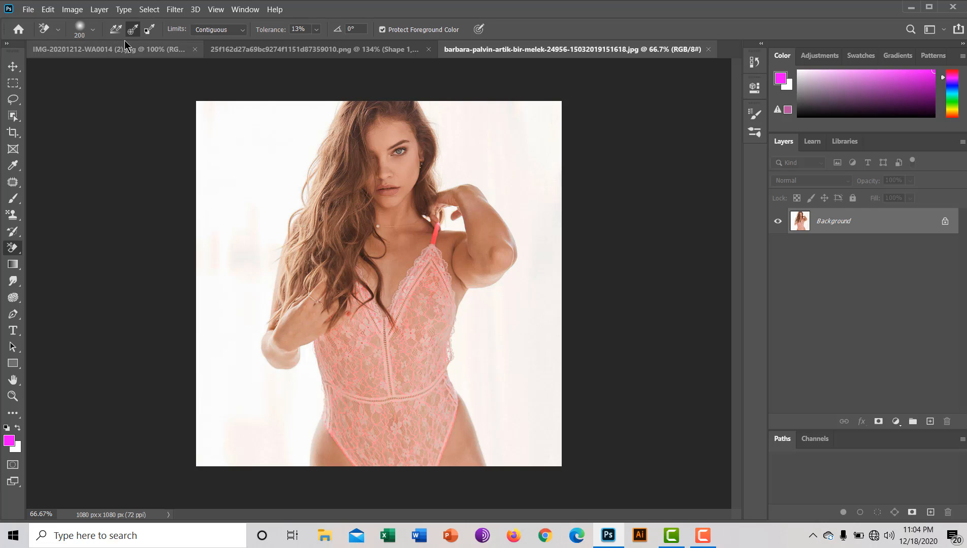
click(243, 32)
click(220, 50)
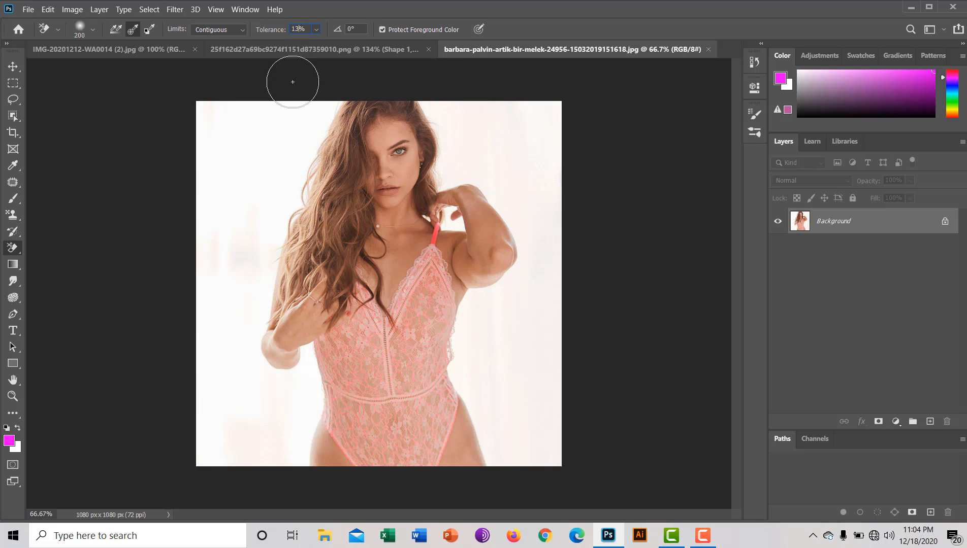
drag(287, 132, 247, 166)
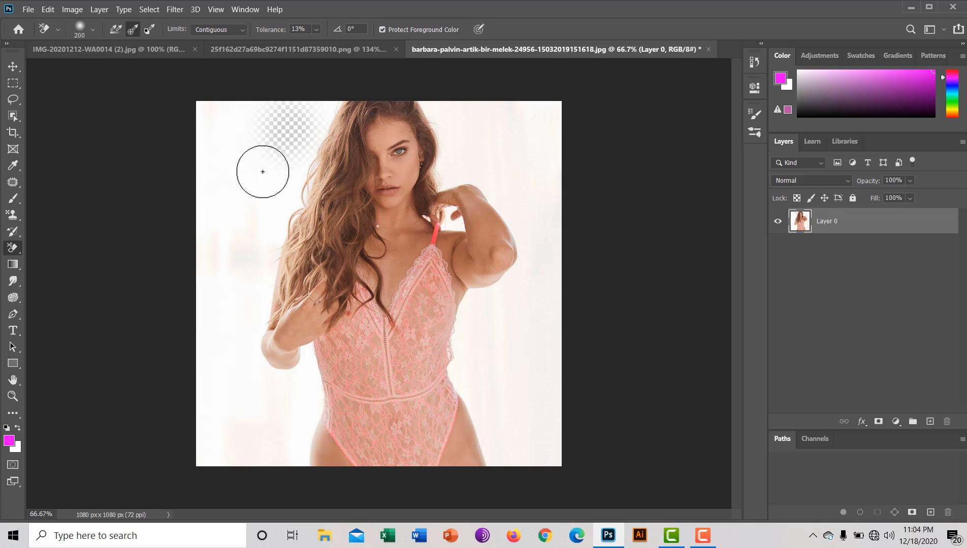
key(ctrl+z)
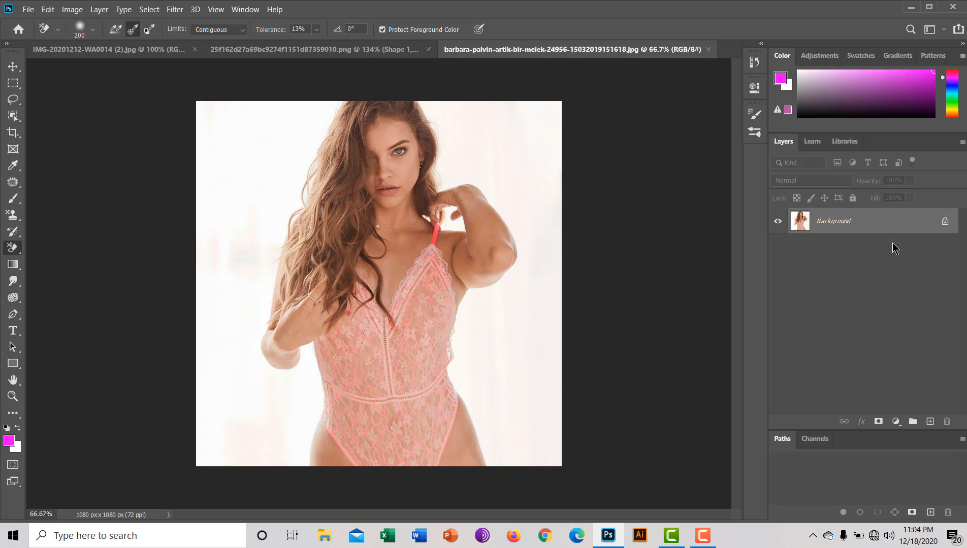
Unlock the background layer, duplicate it and hide the original layer
click(943, 222)
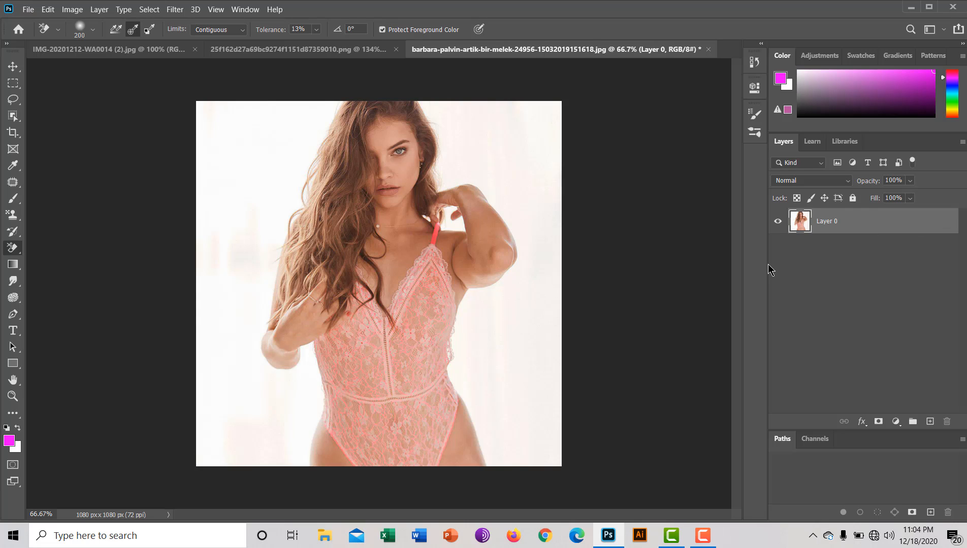
key(ctrl+j)
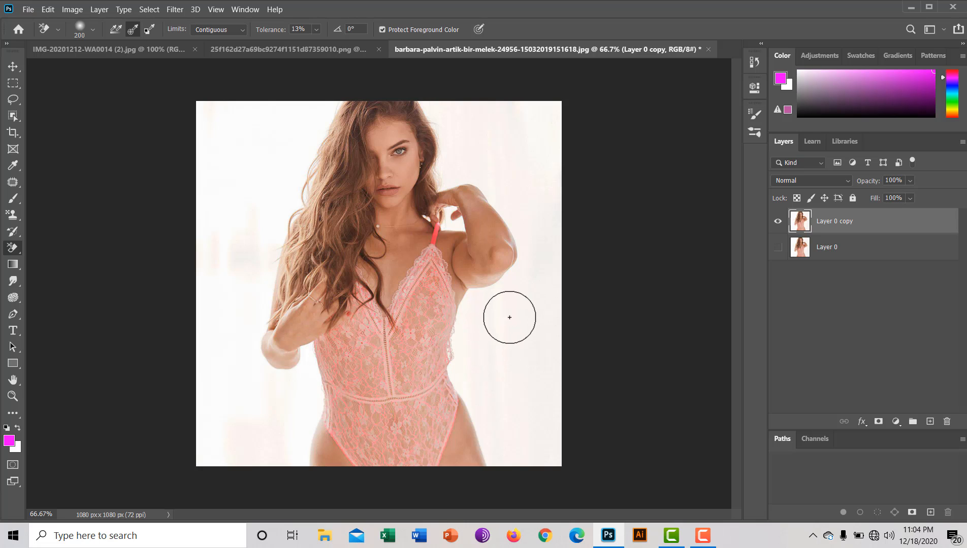
Erase the white backdrop all around the woman on the duplicate layer, including the gap under her raised arm, with the Background Eraser
mouse_move(510, 319)
mouse_down()
mouse_move(477, 258)
mouse_move(474, 86)
mouse_move(442, 81)
mouse_up()
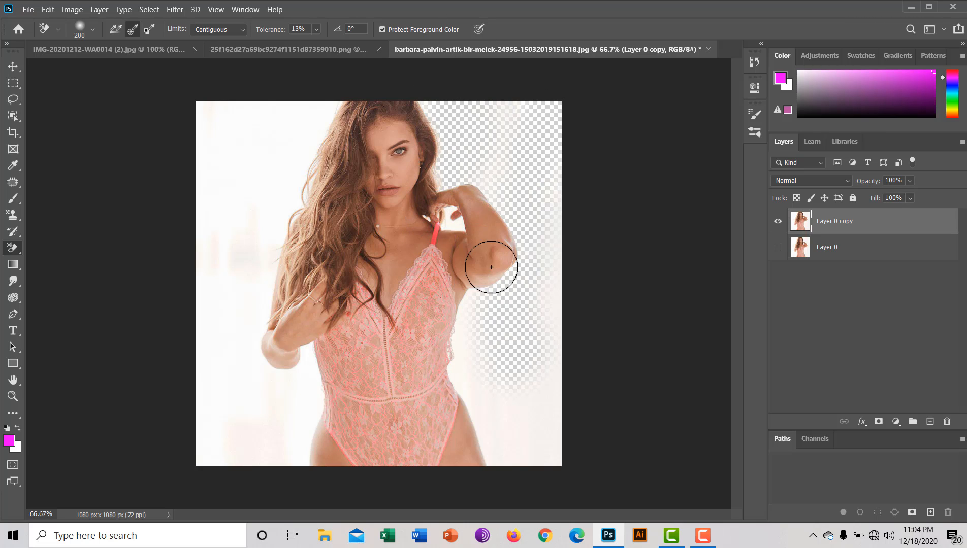
mouse_move(136, 221)
mouse_down()
mouse_move(326, 139)
mouse_move(328, 180)
mouse_move(409, 122)
mouse_move(311, 209)
mouse_move(342, 192)
mouse_move(315, 204)
mouse_move(305, 183)
mouse_move(303, 221)
mouse_move(289, 166)
mouse_move(201, 197)
mouse_up()
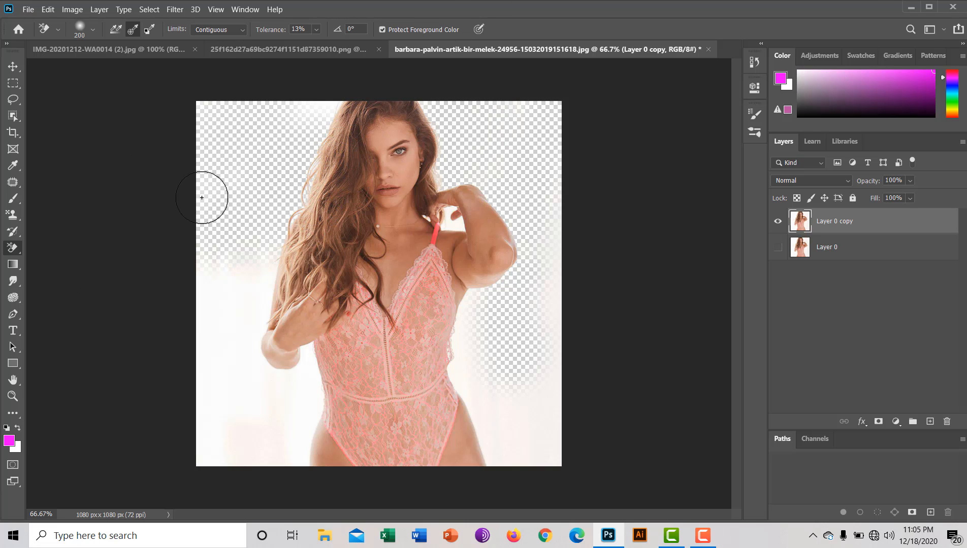
drag(302, 105, 319, 109)
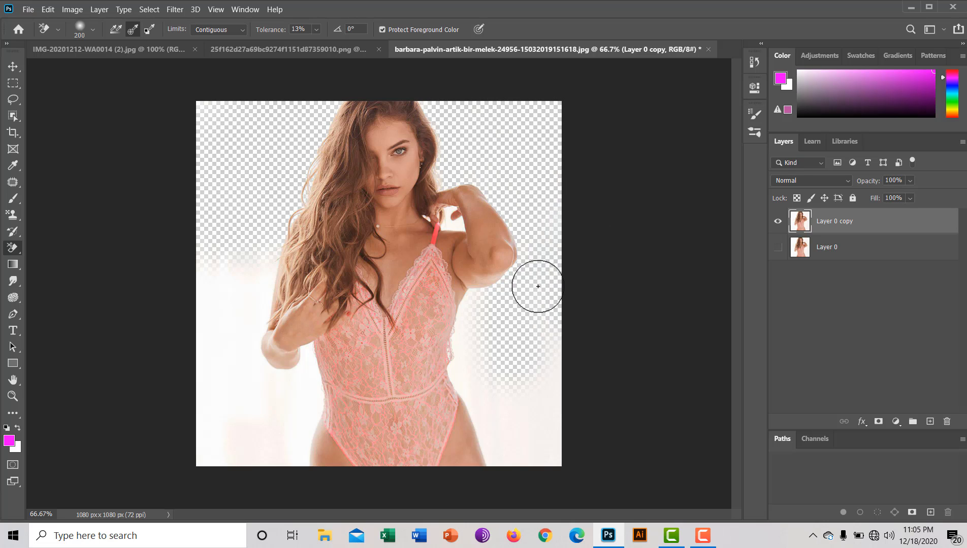
mouse_move(448, 410)
mouse_down()
mouse_move(508, 496)
mouse_move(493, 334)
mouse_move(467, 367)
mouse_move(478, 398)
mouse_move(531, 446)
mouse_move(534, 334)
mouse_move(567, 443)
mouse_move(573, 299)
mouse_move(547, 466)
mouse_up()
mouse_move(280, 453)
mouse_down()
mouse_move(345, 437)
mouse_move(314, 388)
mouse_move(269, 390)
mouse_move(270, 362)
mouse_move(227, 436)
mouse_move(234, 307)
mouse_move(200, 378)
mouse_move(217, 283)
mouse_move(201, 368)
mouse_move(274, 218)
mouse_move(276, 280)
mouse_move(260, 330)
mouse_move(278, 307)
mouse_up()
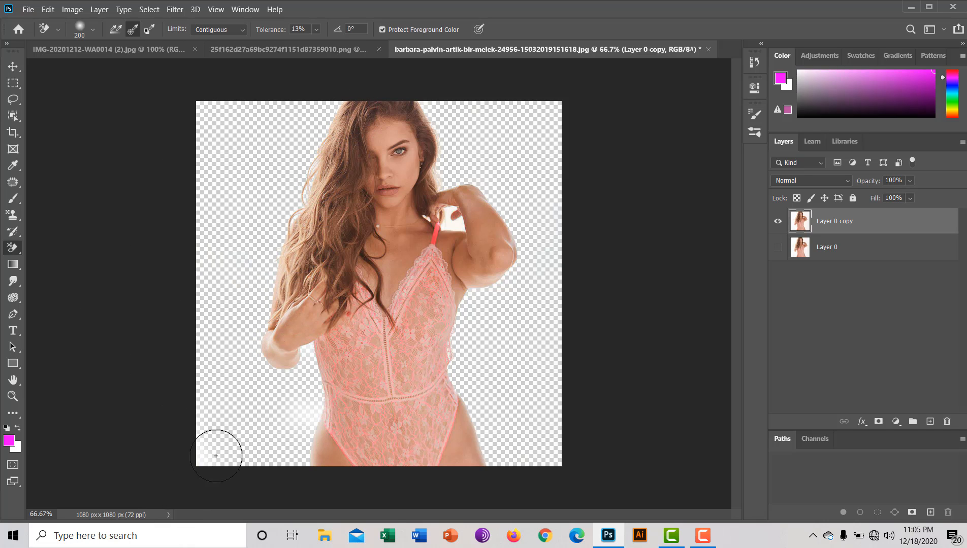
mouse_move(215, 455)
mouse_down()
mouse_move(199, 487)
mouse_move(268, 414)
mouse_move(318, 446)
mouse_move(315, 396)
mouse_move(294, 454)
mouse_up()
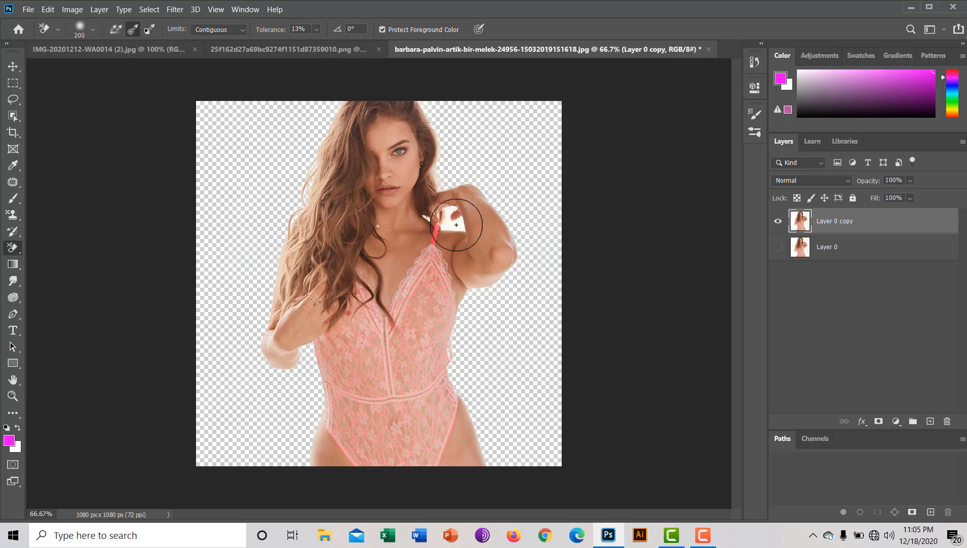
mouse_move(455, 225)
mouse_down()
mouse_move(459, 250)
mouse_move(449, 223)
mouse_up()
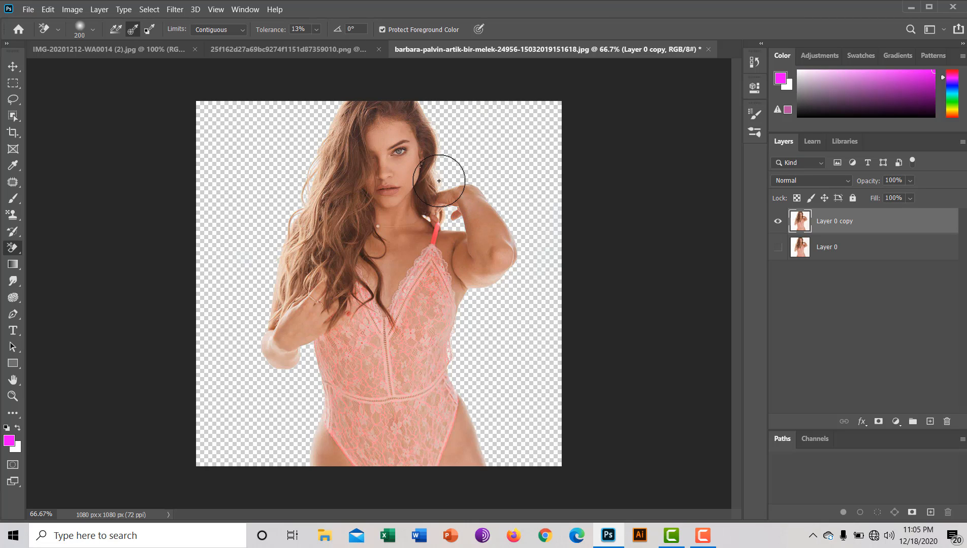
drag(439, 184, 437, 182)
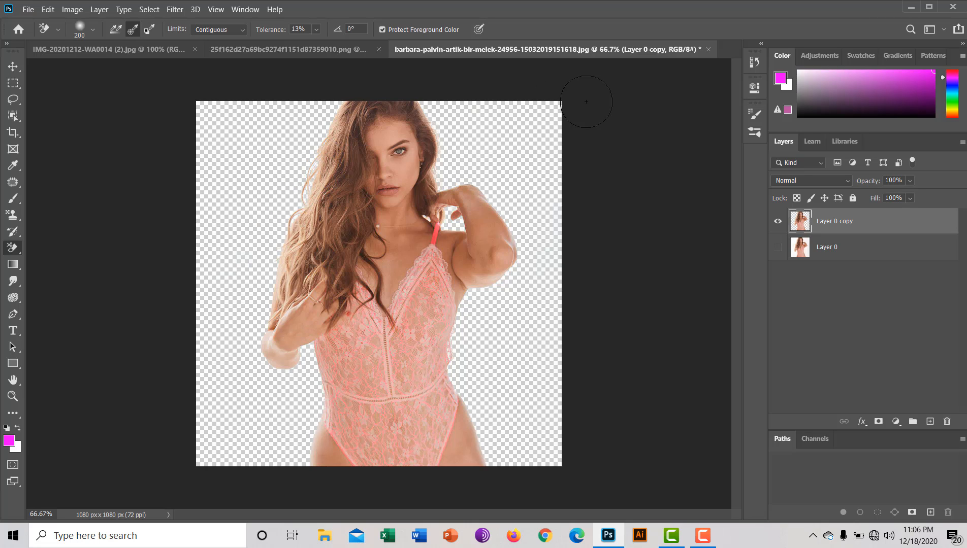
Outline the cleared area to the left of the woman with the Lasso tool and nudge the selection toward her
click(12, 99)
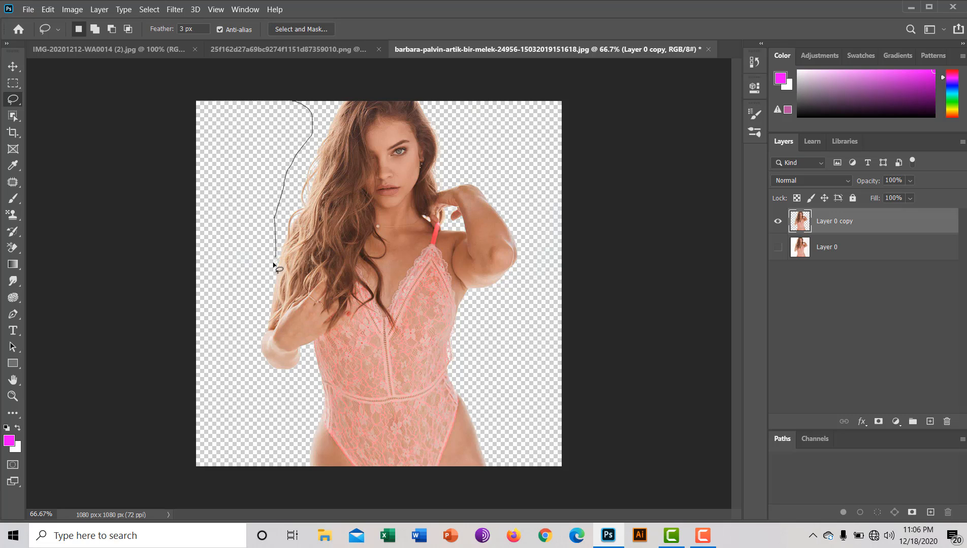
drag(263, 281, 252, 294)
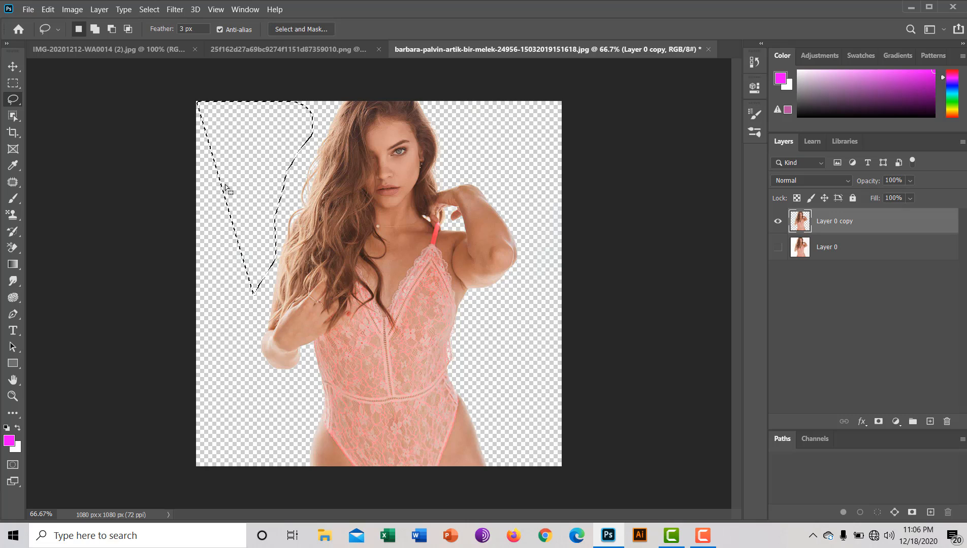
click(175, 140)
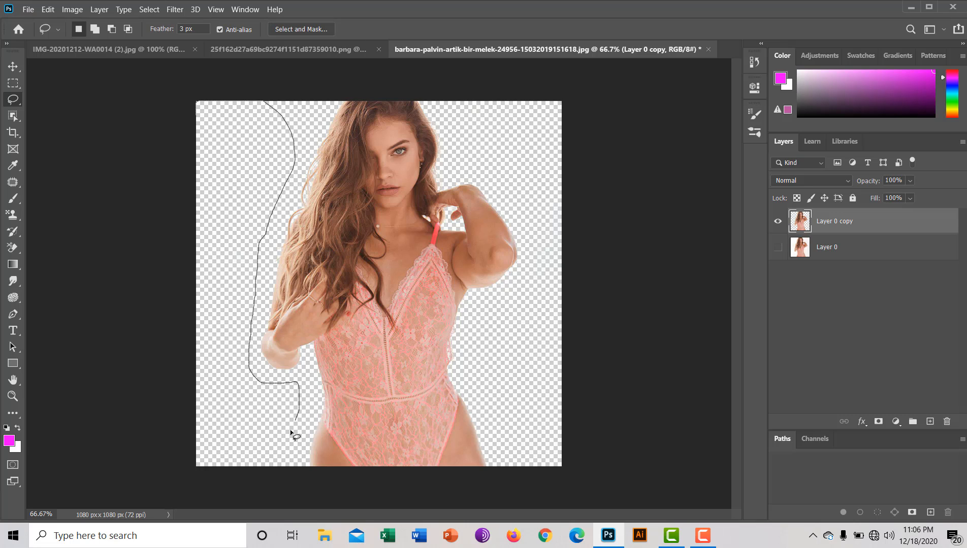
mouse_move(150, 283)
mouse_down()
mouse_move(246, 50)
mouse_move(270, 36)
mouse_move(267, 65)
mouse_up()
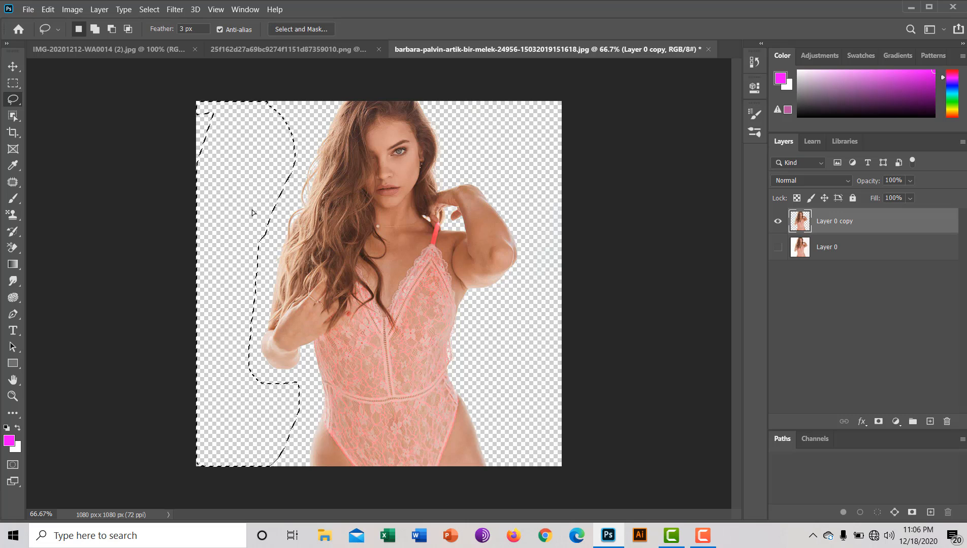
mouse_move(245, 209)
mouse_down()
mouse_move(265, 209)
mouse_move(256, 209)
mouse_up()
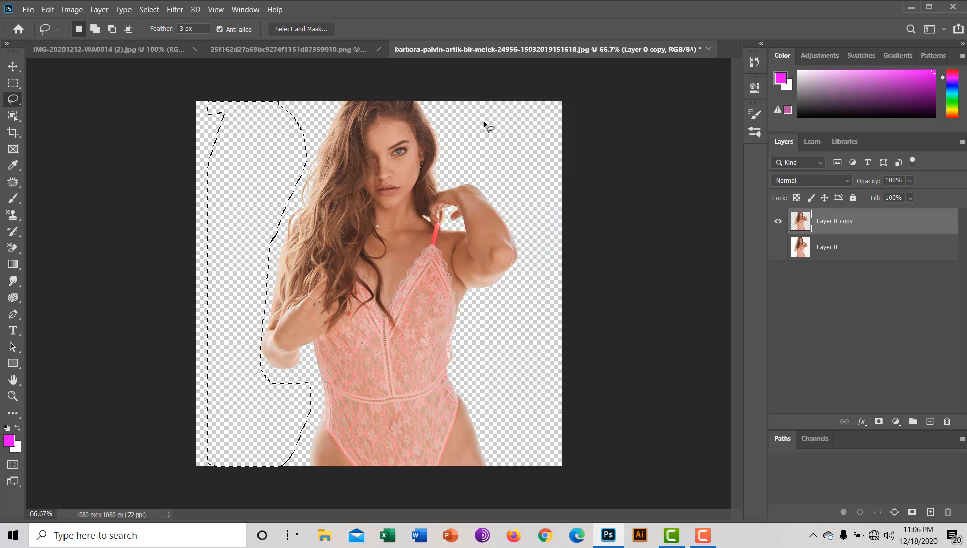
Lasso the cleared area to the right of the woman, shift the selection outward, redraw it and deselect
drag(431, 101, 443, 138)
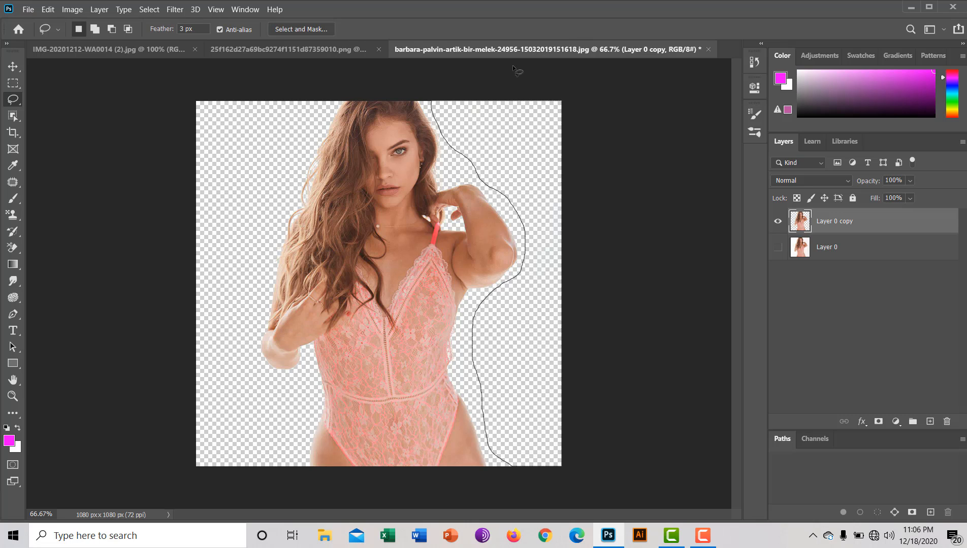
drag(514, 69, 514, 71)
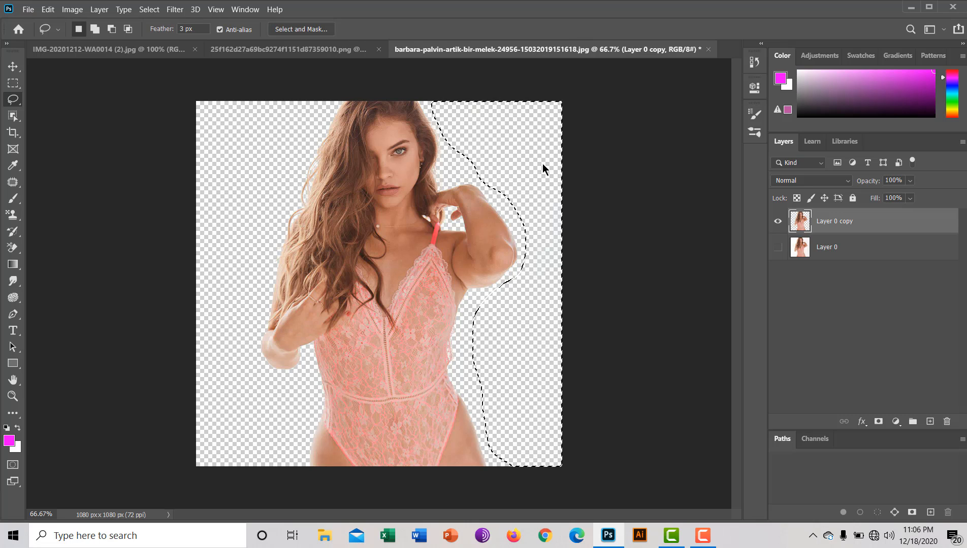
drag(542, 167, 593, 136)
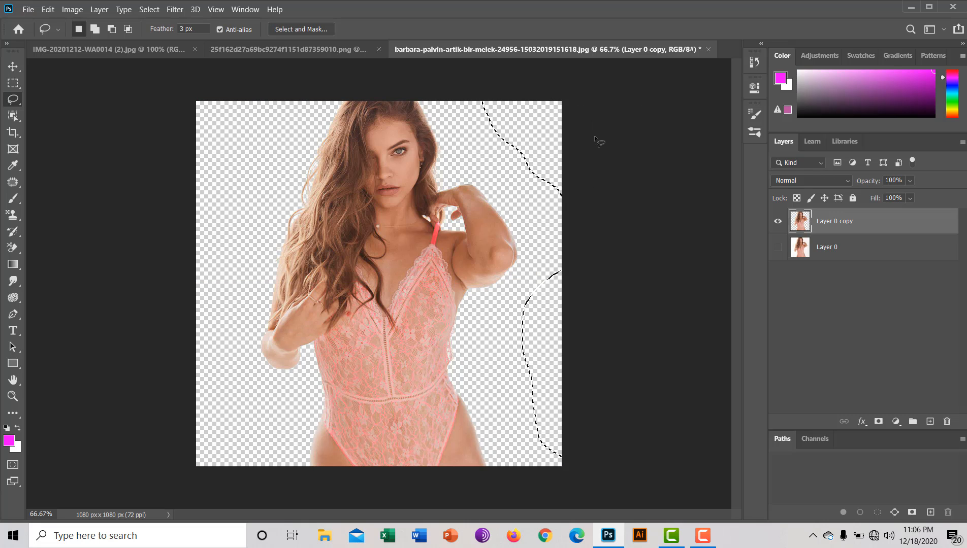
click(593, 136)
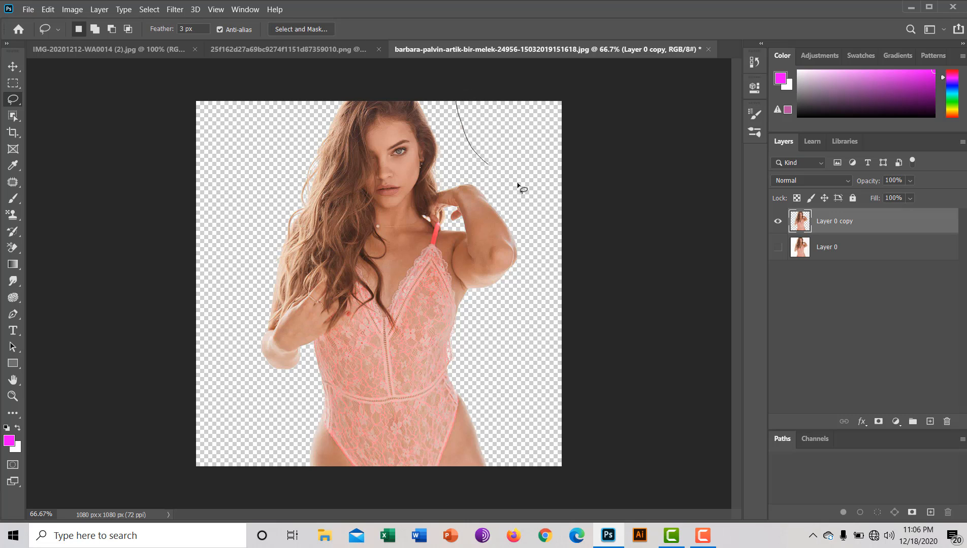
mouse_move(518, 187)
mouse_down()
mouse_move(557, 134)
mouse_move(525, 146)
mouse_move(485, 141)
mouse_move(502, 133)
mouse_up()
click(521, 199)
Briefly show the original layer for comparison, and shift the cutout on the duplicate layer slightly left
click(778, 249)
click(778, 249)
click(10, 70)
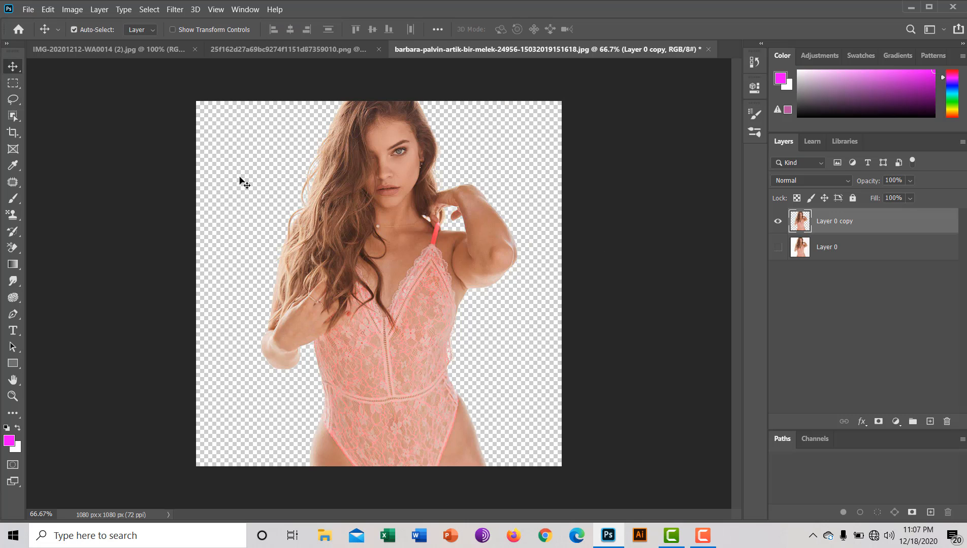
mouse_move(395, 272)
mouse_down()
mouse_move(316, 351)
mouse_move(324, 281)
mouse_move(375, 252)
mouse_move(386, 268)
mouse_move(397, 254)
mouse_move(307, 254)
mouse_move(384, 252)
mouse_move(395, 262)
mouse_up()
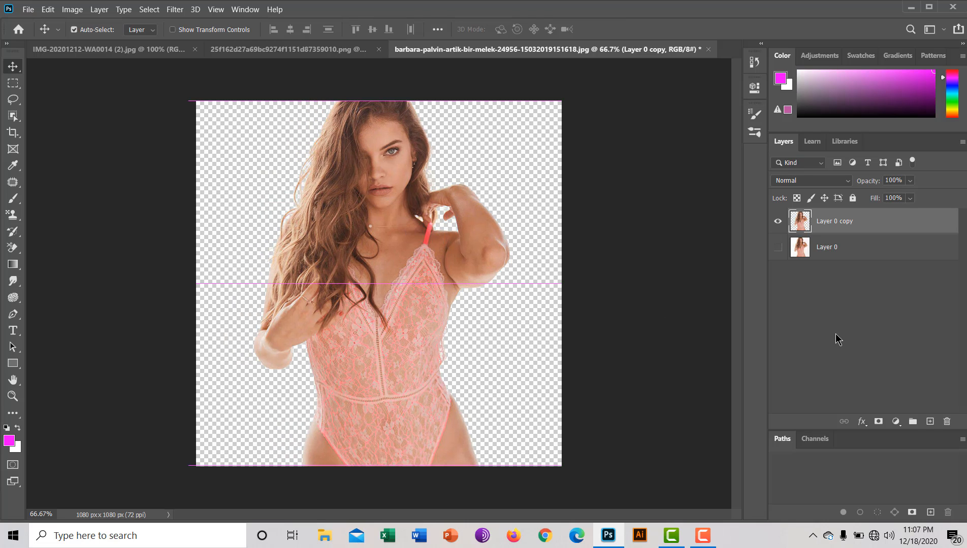
Add a solid colour fill layer in magenta fb00ff, move the cutout layer above it and shift the woman slightly right
click(896, 422)
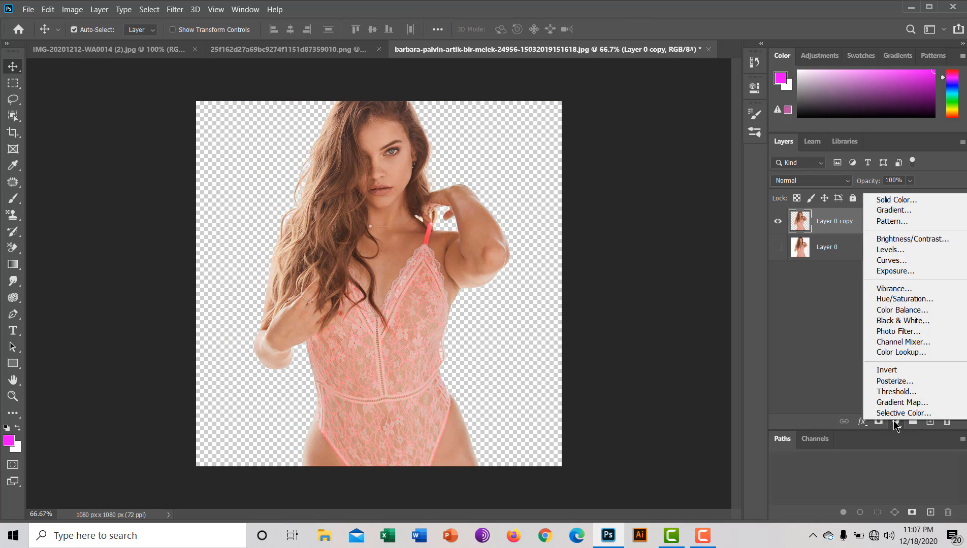
click(875, 201)
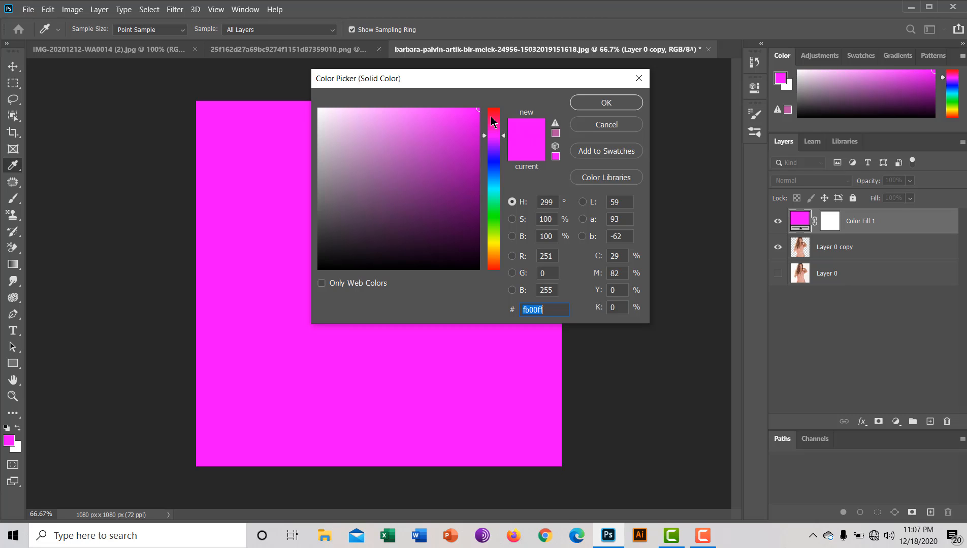
click(608, 108)
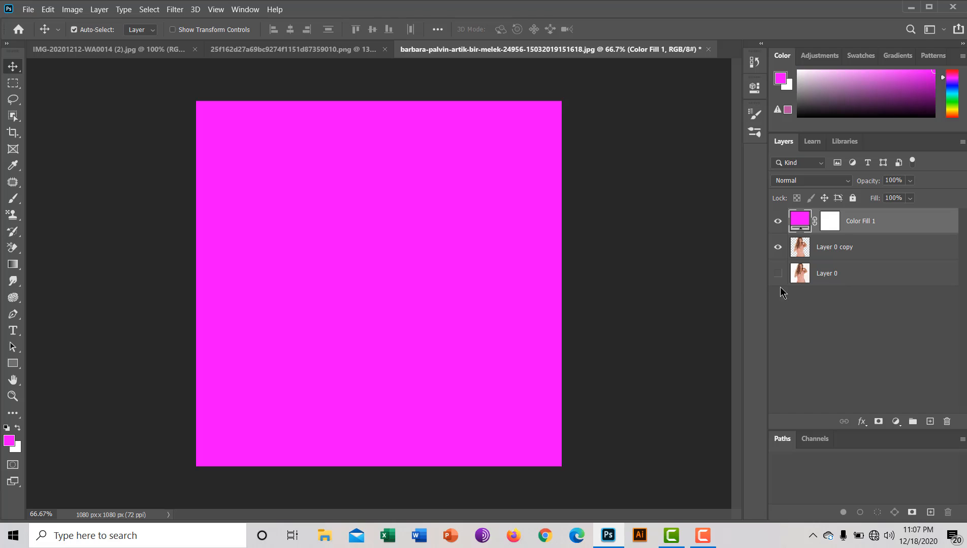
drag(824, 254, 823, 211)
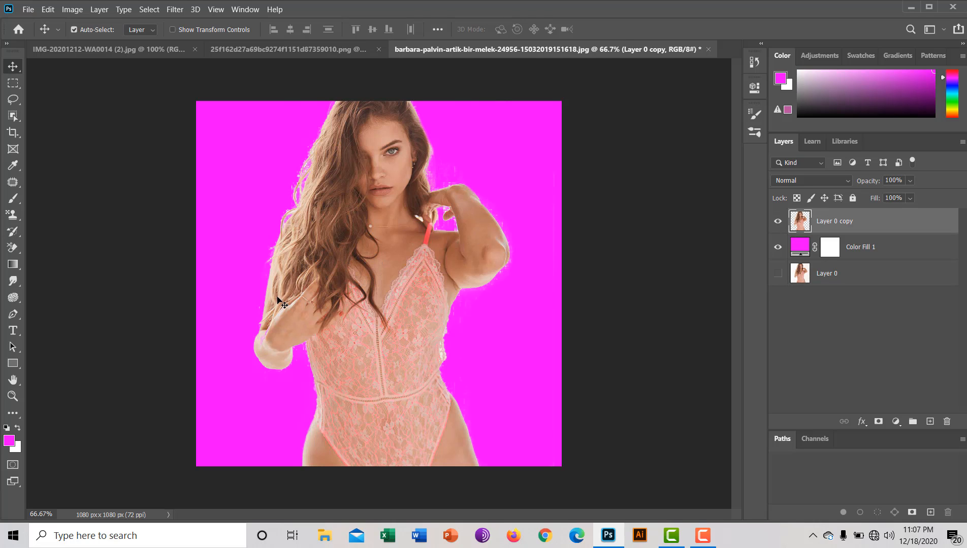
mouse_move(390, 305)
mouse_down()
mouse_move(363, 330)
mouse_move(414, 291)
mouse_move(405, 309)
mouse_up()
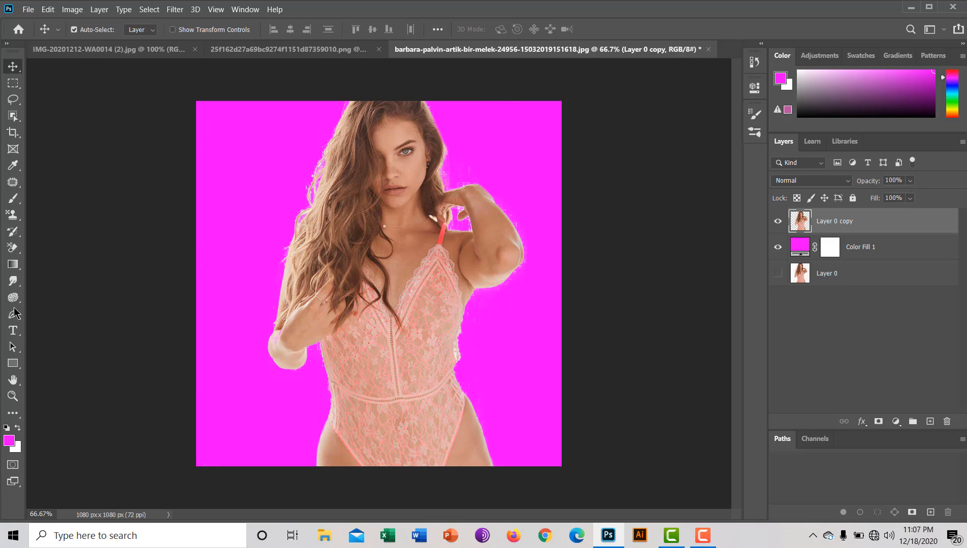
Try to clean the hair edge beside the woman's lowered arm with a smaller Background Eraser brush, and undo the stroke
click(13, 380)
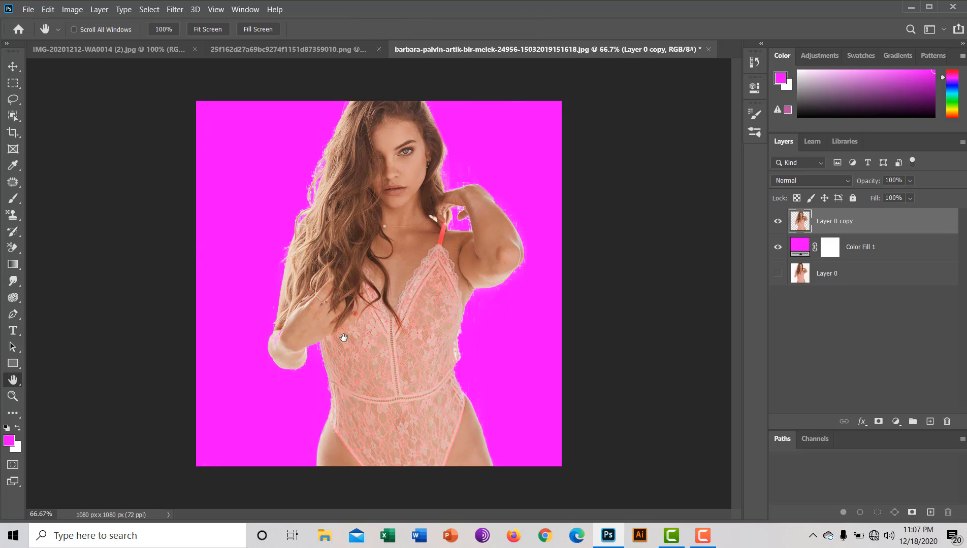
click(13, 398)
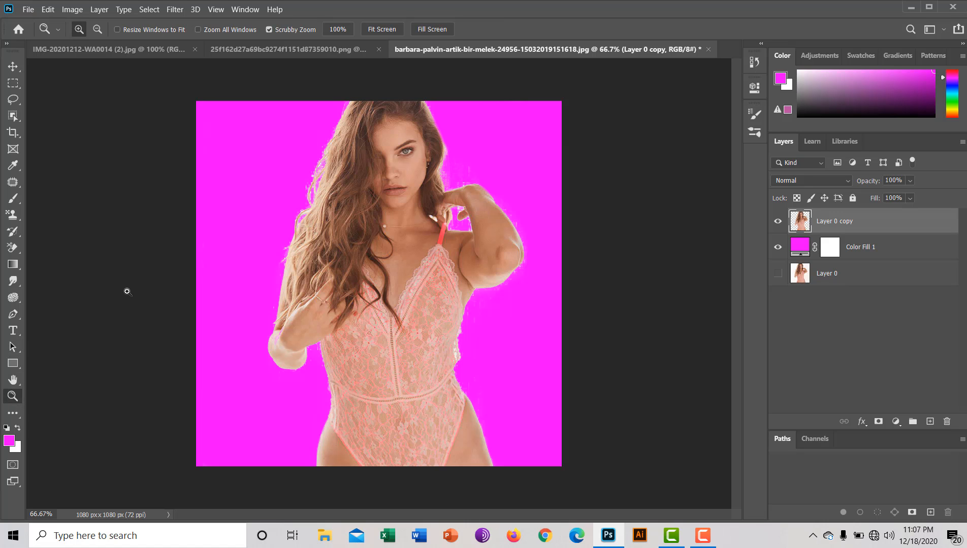
drag(367, 294, 407, 325)
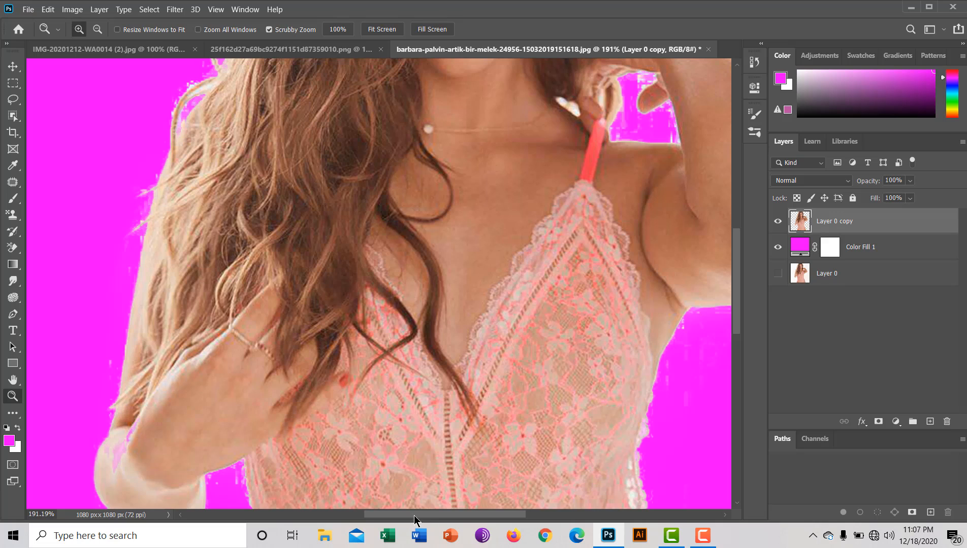
drag(416, 515, 364, 515)
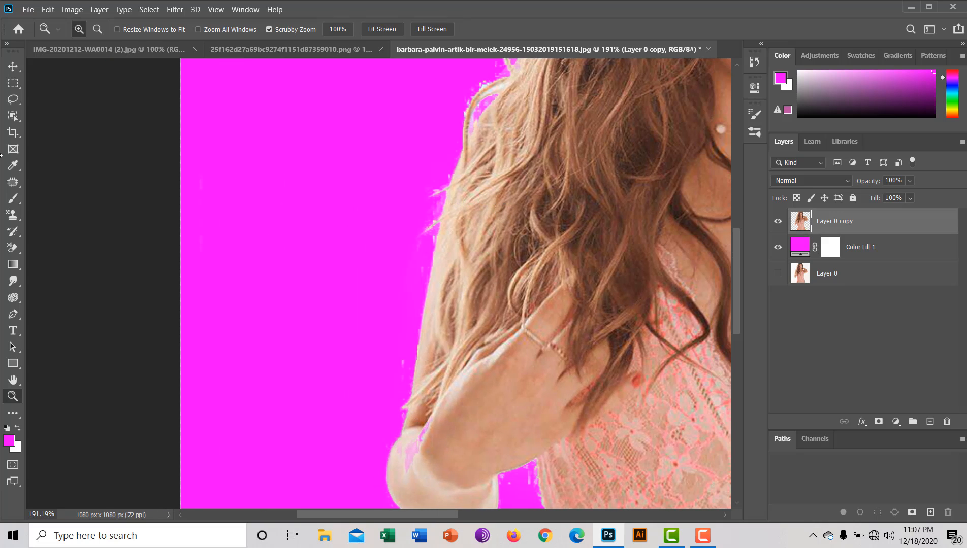
click(12, 247)
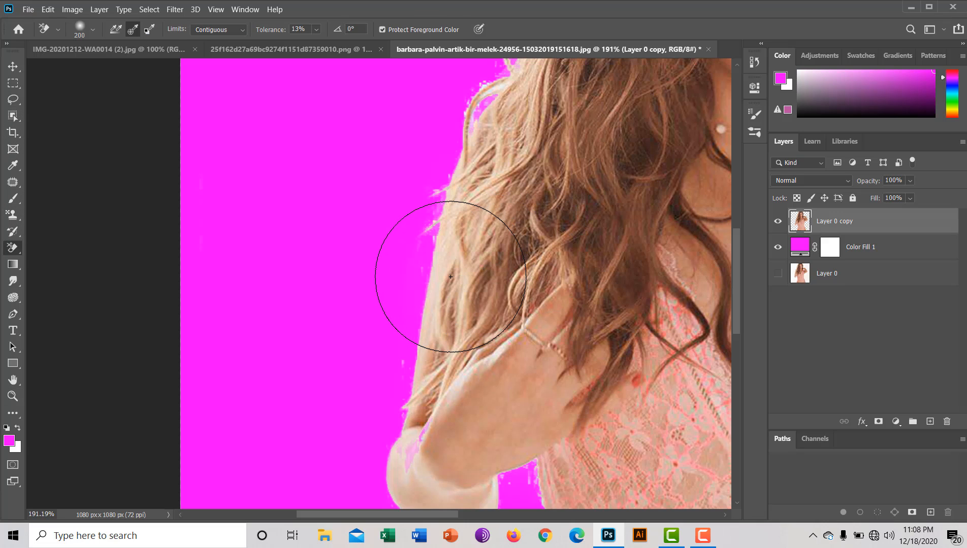
key(bracketleft)
key(bracketleft)
key(bracketleft)
key(bracketleft)
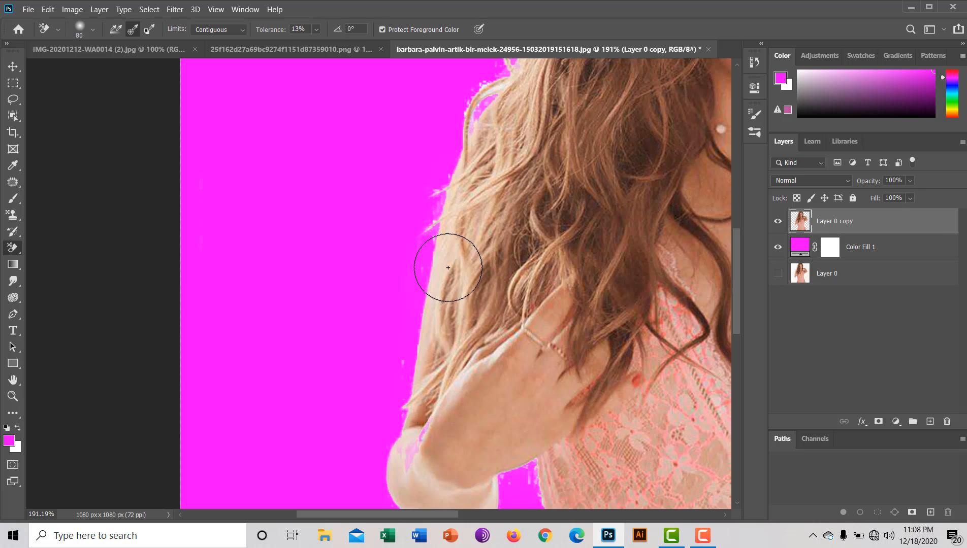
mouse_move(441, 263)
mouse_down()
mouse_move(406, 379)
mouse_move(416, 286)
mouse_up()
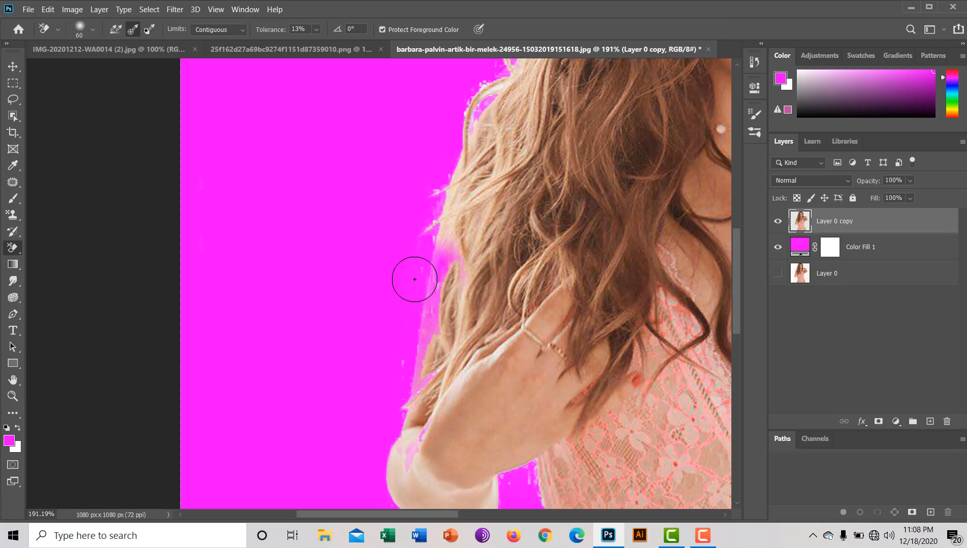
key(ctrl+z)
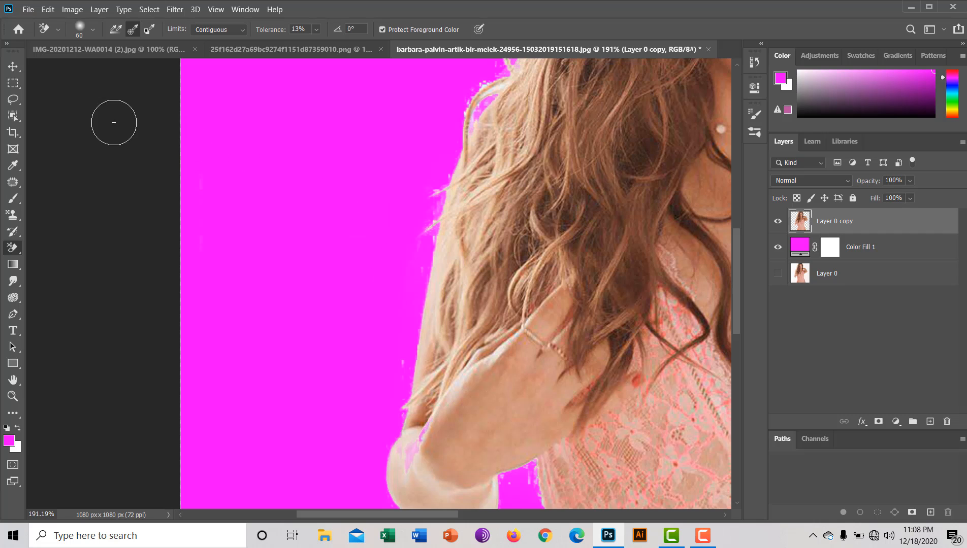
Lasso the leftover fringe along the outer edge of the long hair, delete it with the shifted selection too, and deselect
click(11, 106)
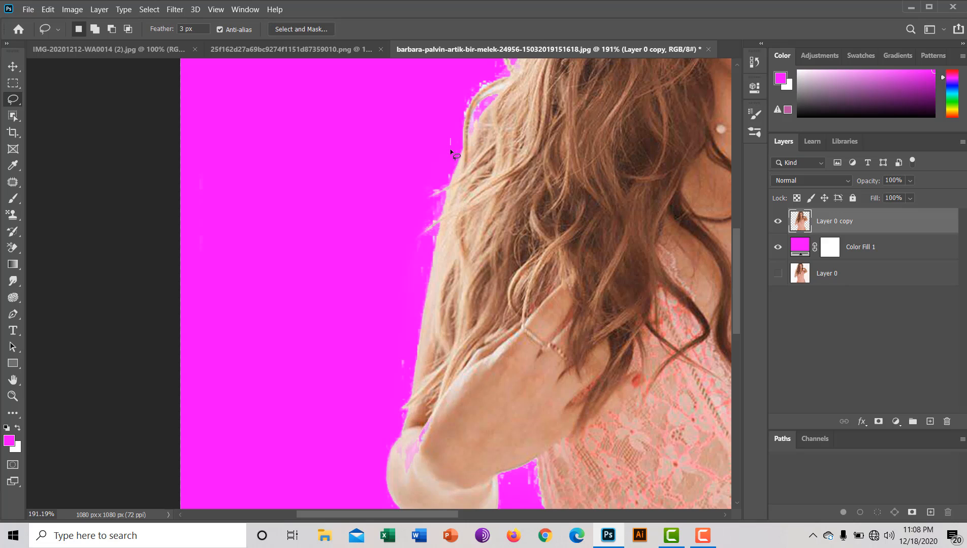
mouse_move(459, 157)
mouse_down()
mouse_move(455, 182)
mouse_move(430, 178)
mouse_up()
mouse_move(417, 236)
mouse_down()
mouse_move(435, 220)
mouse_move(442, 229)
mouse_move(444, 248)
mouse_move(414, 386)
mouse_move(389, 401)
mouse_move(357, 363)
mouse_up()
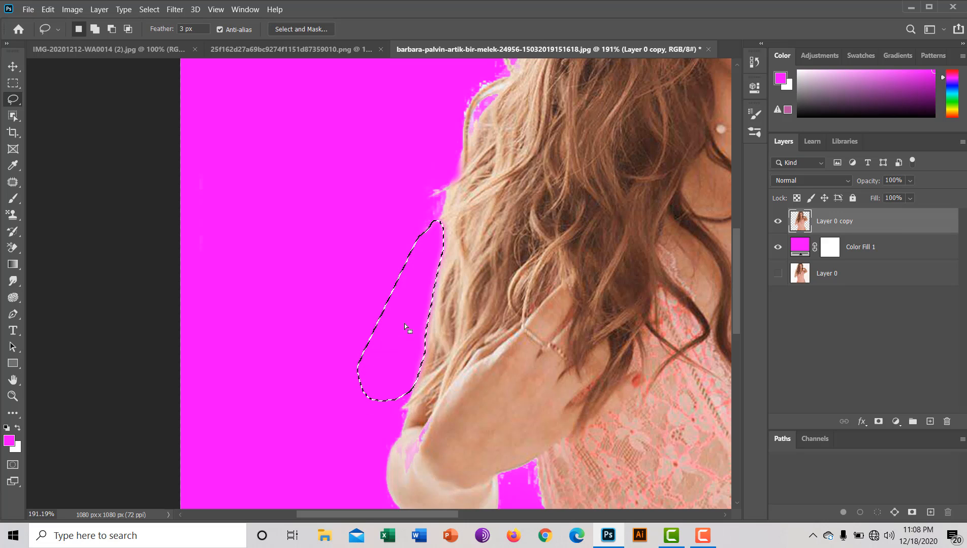
drag(404, 323, 417, 270)
key(Delete)
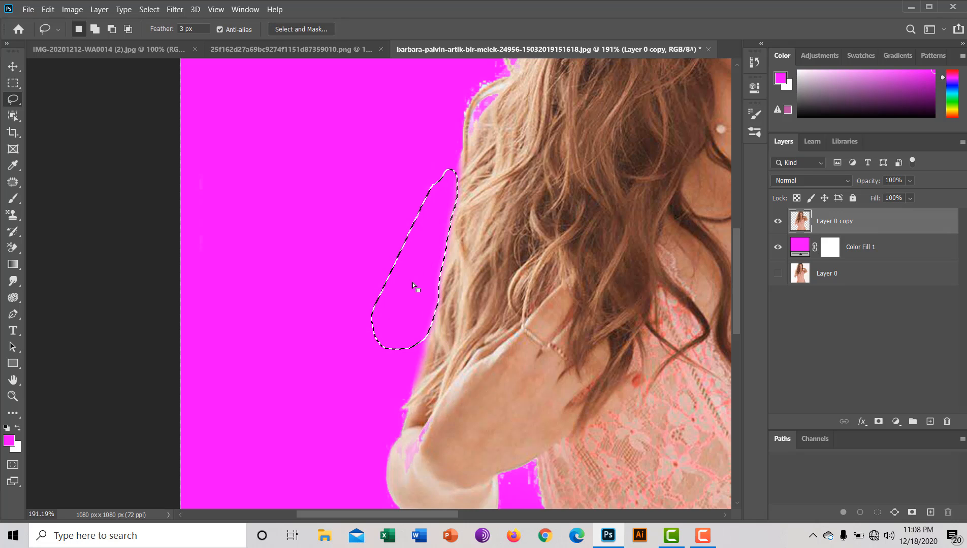
click(279, 308)
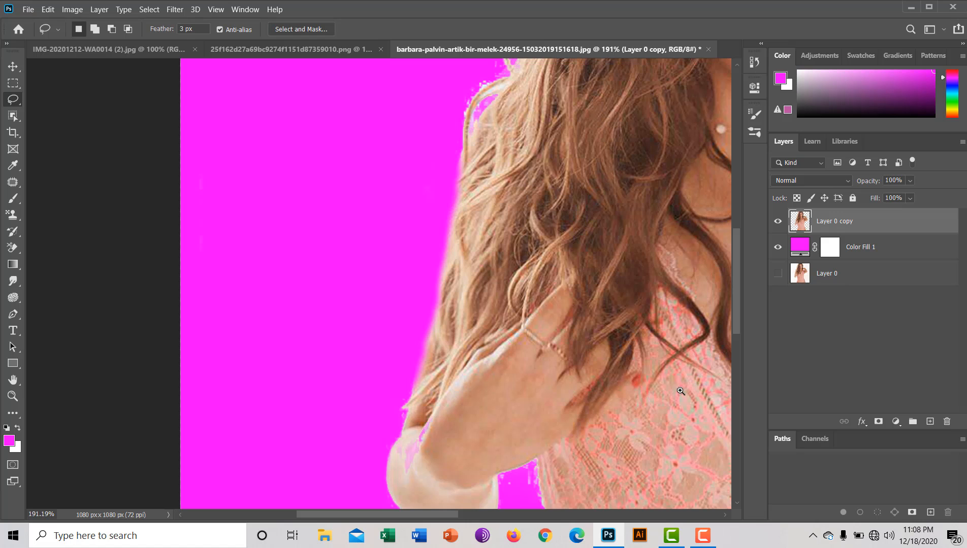
Lasso and delete the leftover fringe below the raised arm's armpit and along the bodysuit's side, and deselect
drag(681, 405, 638, 391)
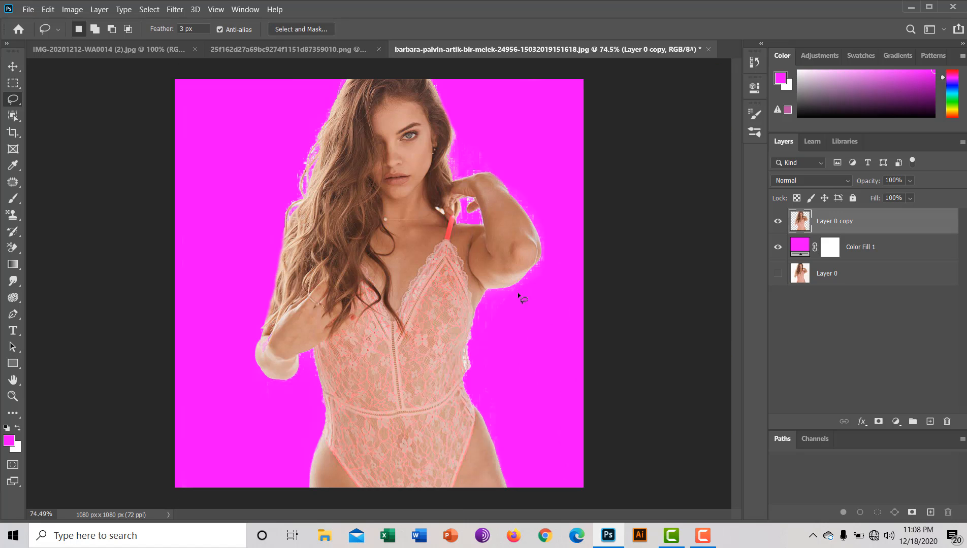
drag(495, 341, 544, 387)
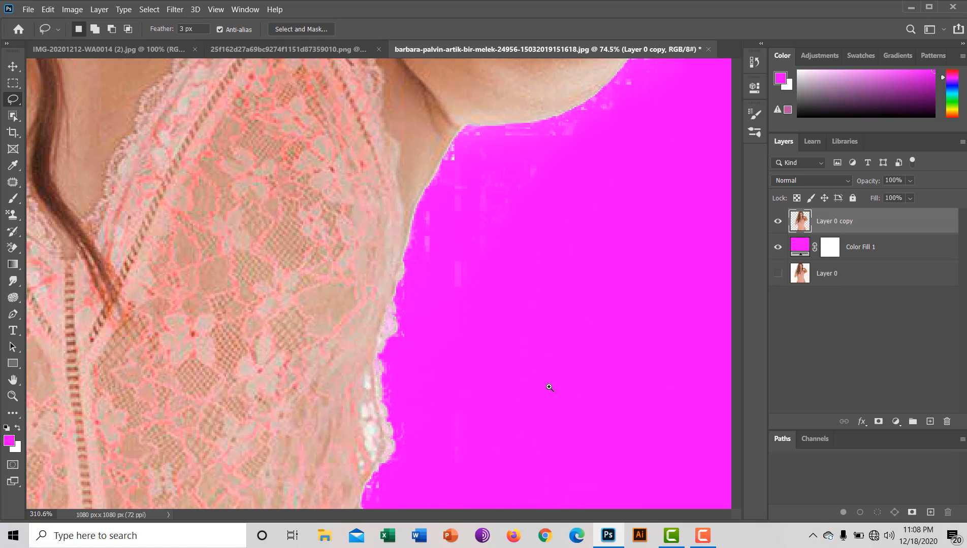
mouse_move(461, 136)
mouse_down()
mouse_move(432, 213)
mouse_move(488, 242)
mouse_up()
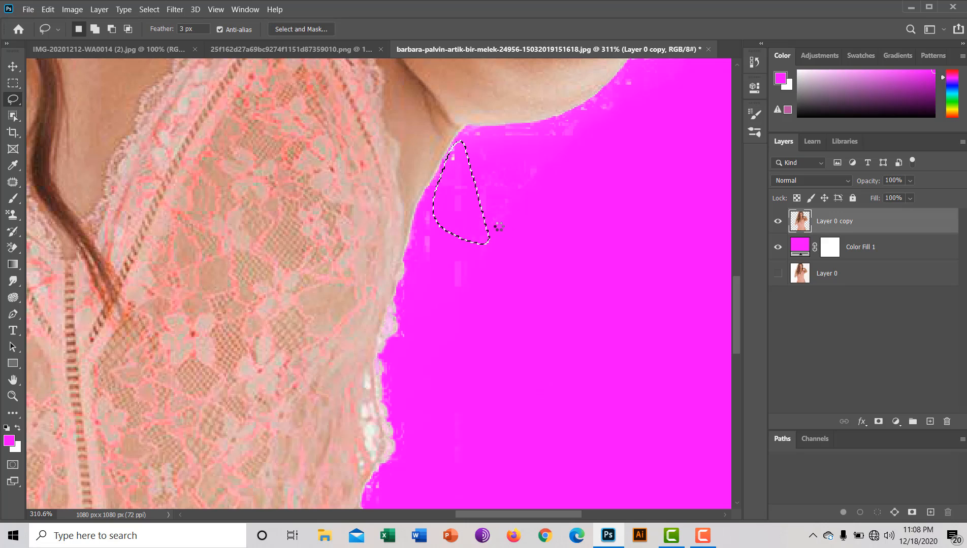
mouse_move(422, 232)
mouse_down()
mouse_move(385, 311)
mouse_move(362, 454)
mouse_move(380, 487)
mouse_move(434, 509)
mouse_move(549, 292)
mouse_move(540, 271)
mouse_up()
key(Delete)
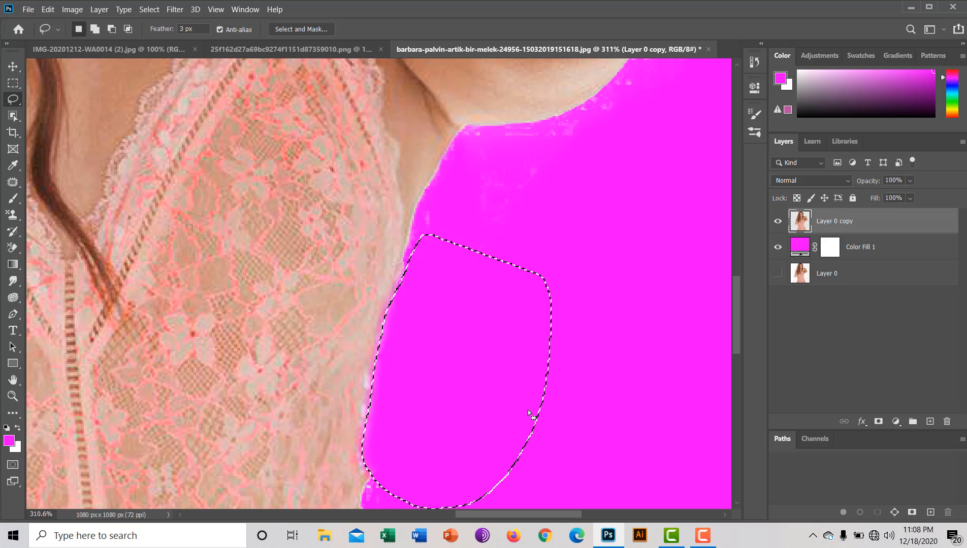
key(ctrl+d)
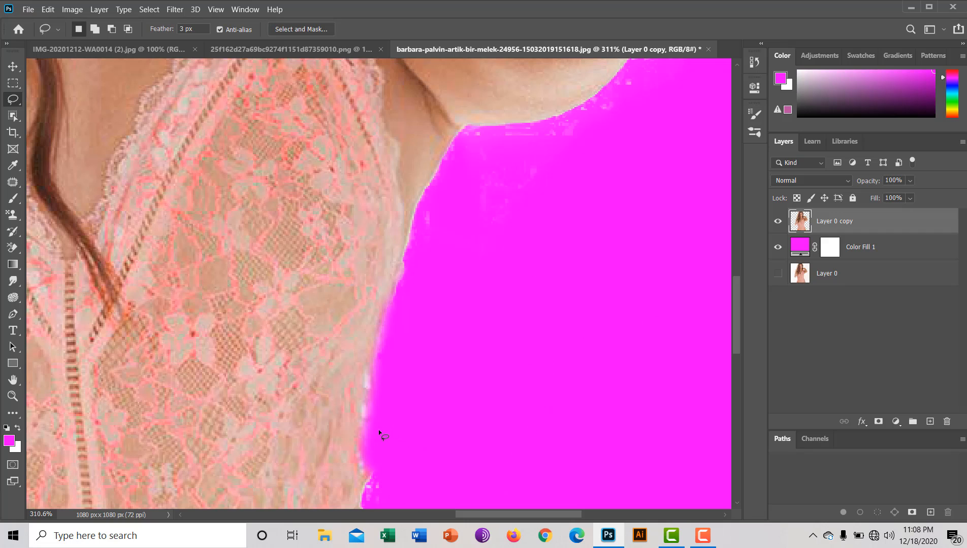
Lasso and delete the remaining specks at the waist below the cleaned bodysuit edge, and deselect
mouse_move(365, 461)
mouse_down()
mouse_move(387, 524)
mouse_move(525, 426)
mouse_move(519, 400)
mouse_up()
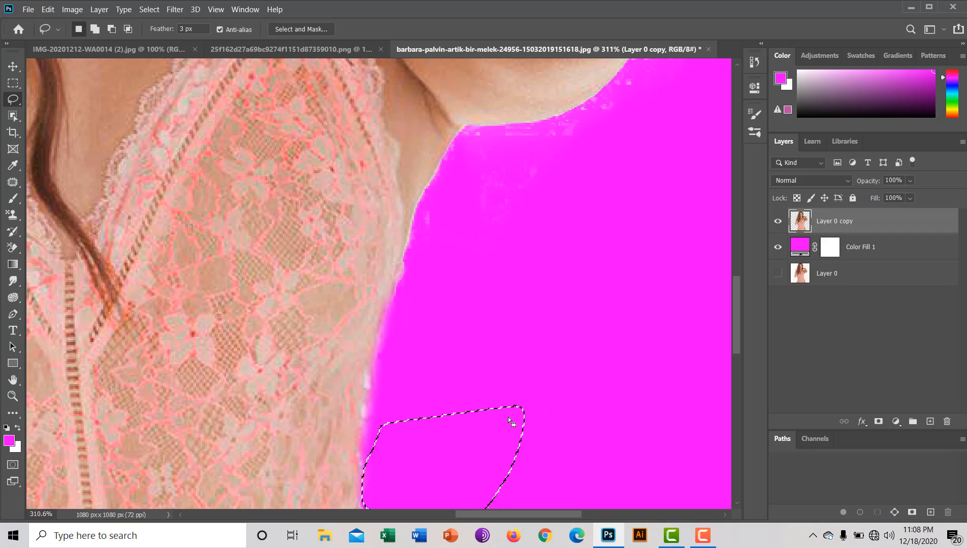
key(Delete)
key(ctrl+d)
drag(554, 248, 559, 270)
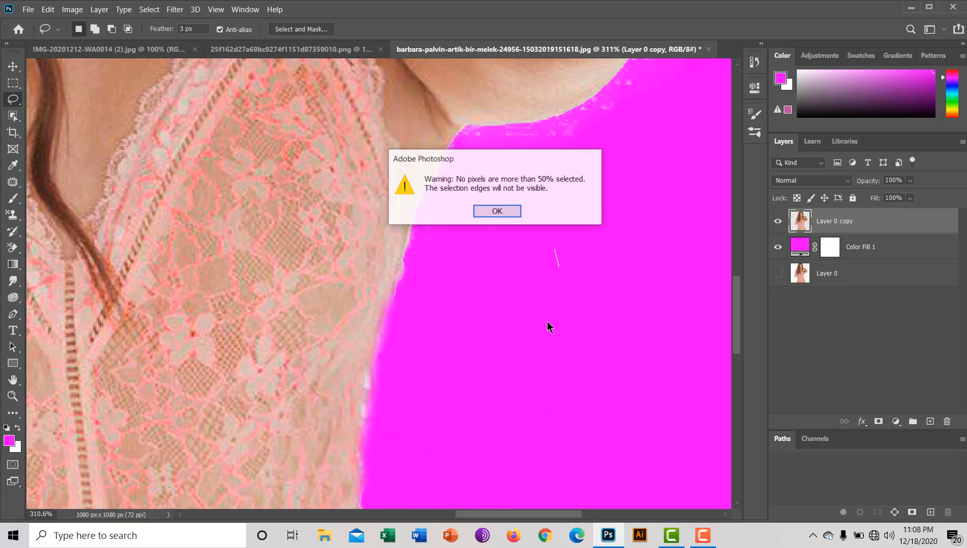
click(497, 215)
drag(663, 389, 603, 369)
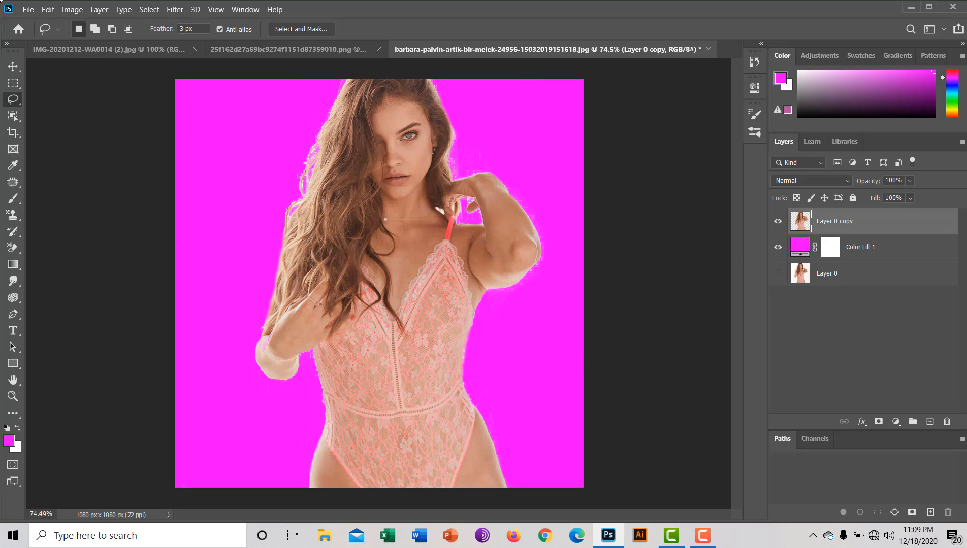
Create a new landscape document named 14 at 3000 x 2000 pixels, 300 pixels/inch, in RGB Color
click(29, 9)
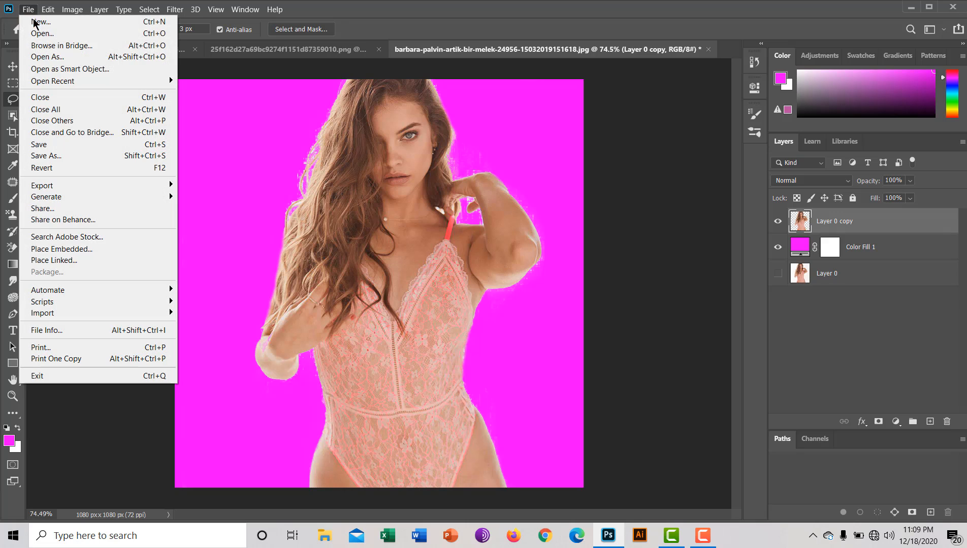
click(40, 22)
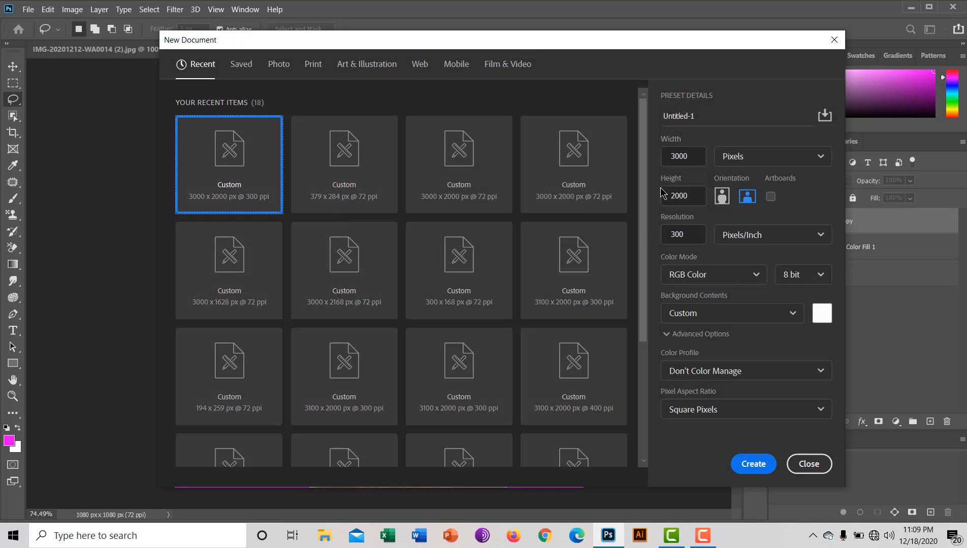
click(706, 117)
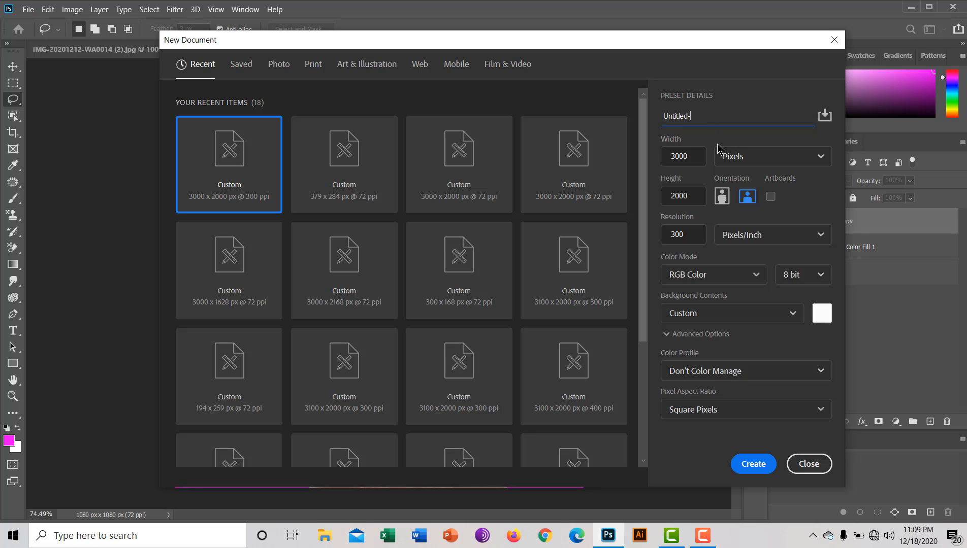
key(BackSpace)
key(BackSpace)
key(BackSpace)
key(BackSpace)
key(BackSpace)
key(BackSpace)
key(BackSpace)
key(BackSpace)
key(BackSpace)
click(748, 464)
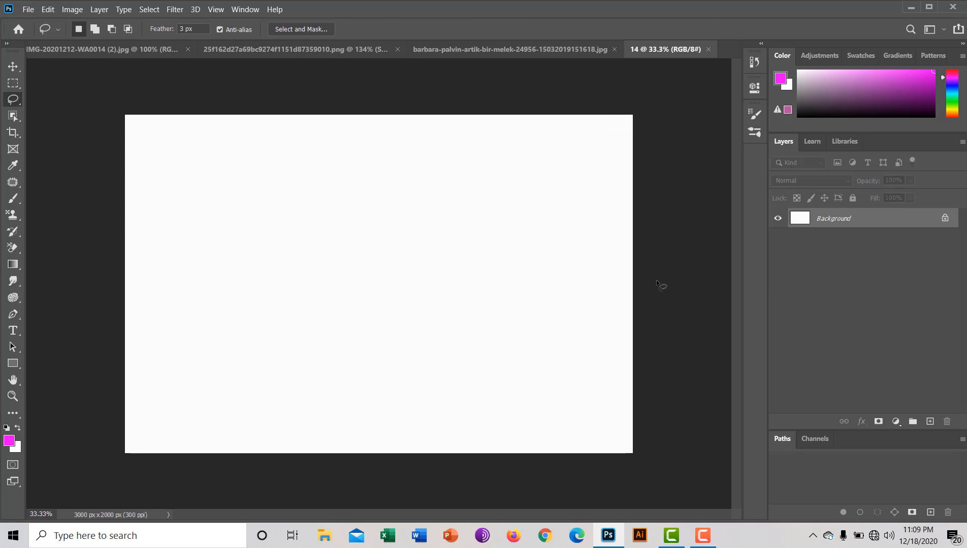
Fill the background with a cyan-to-magenta gradient from the Purples presets, running linearly from cyan at the top to magenta at the bottom
click(13, 264)
drag(71, 271, 731, 283)
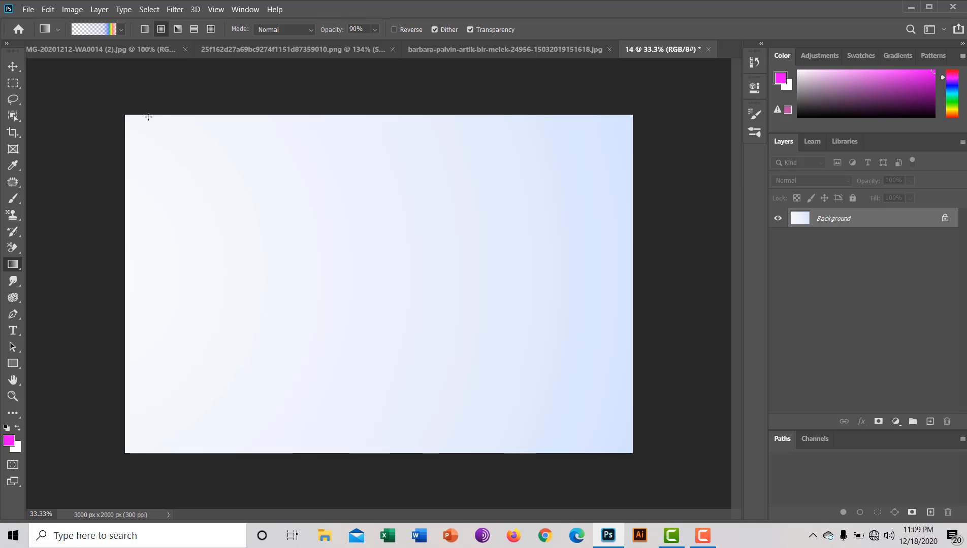
click(59, 28)
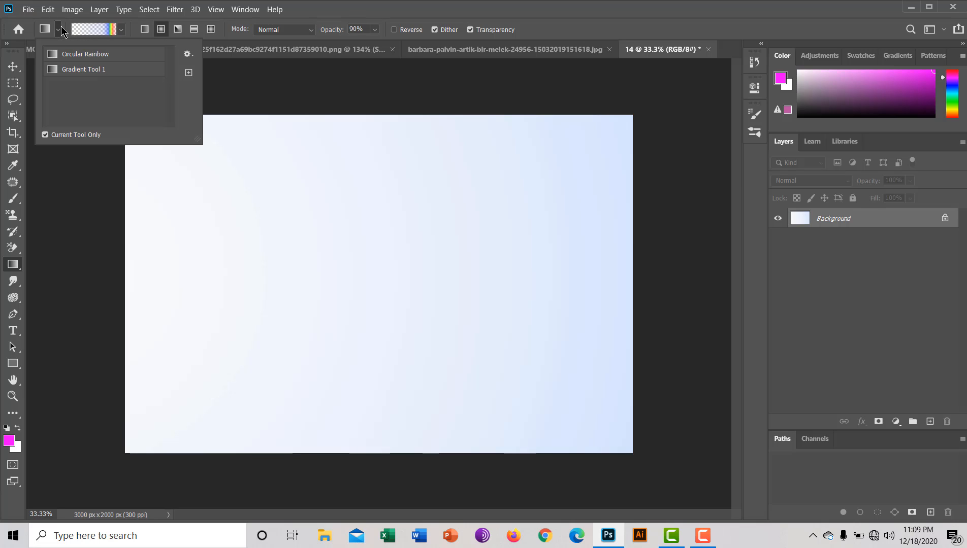
click(121, 29)
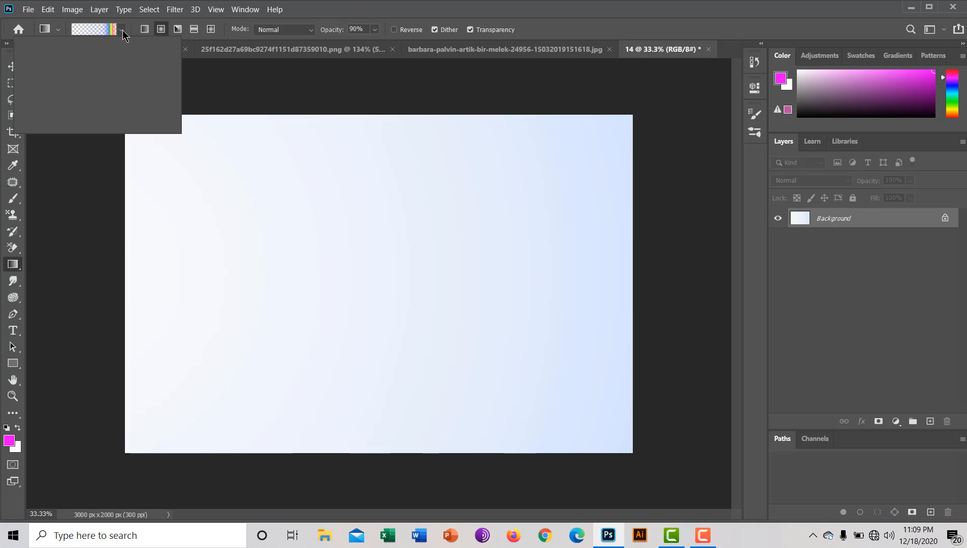
click(64, 68)
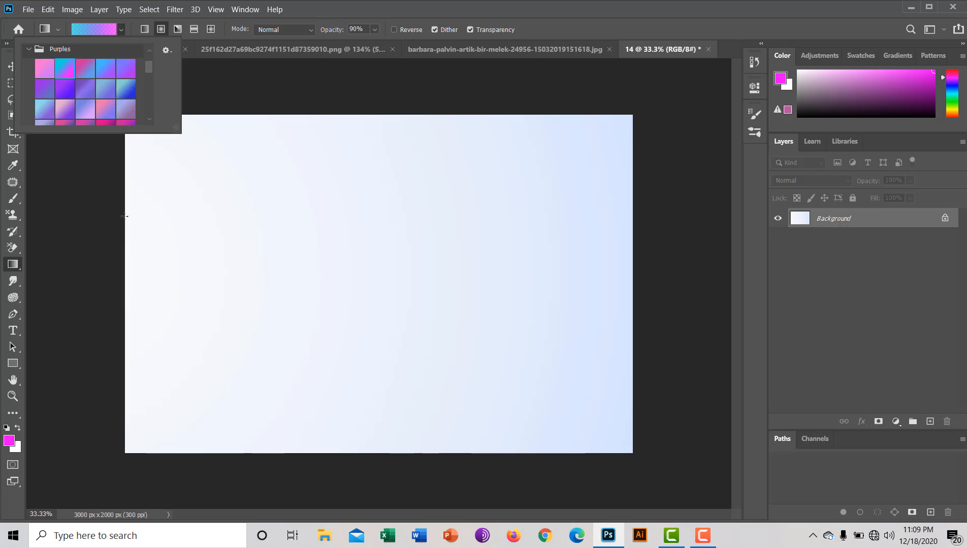
drag(119, 253, 623, 244)
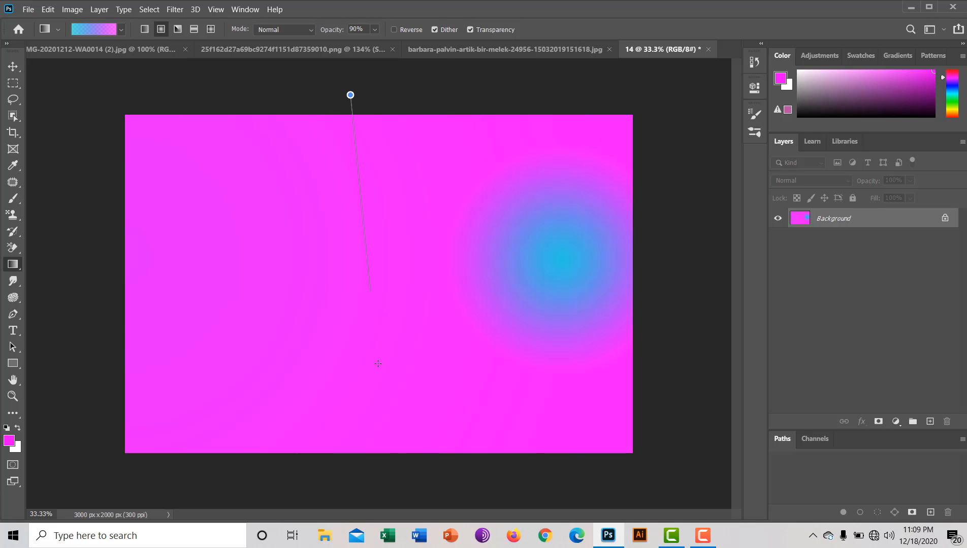
drag(377, 363, 387, 514)
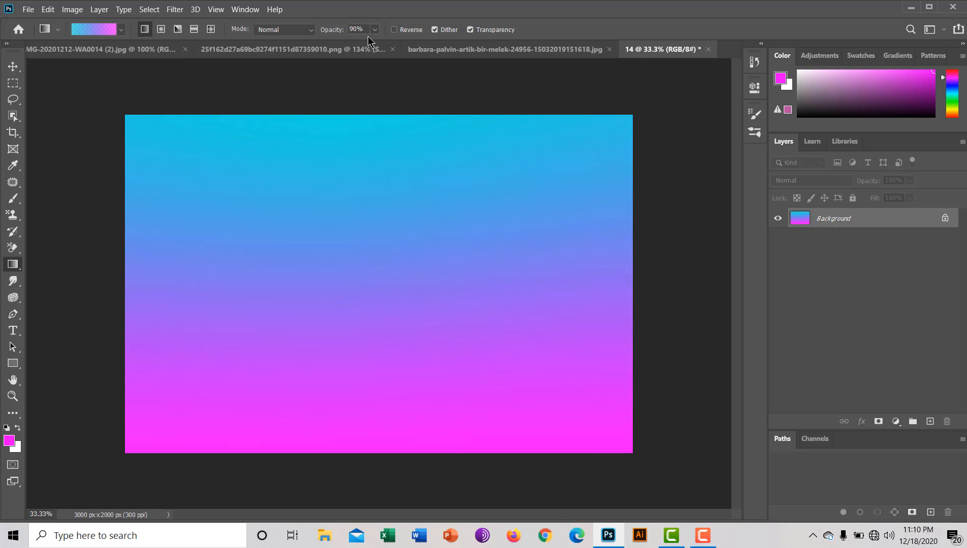
Copy the cut-out portrait layer from the portrait document into document 14, placing it right of the canvas centre
click(454, 51)
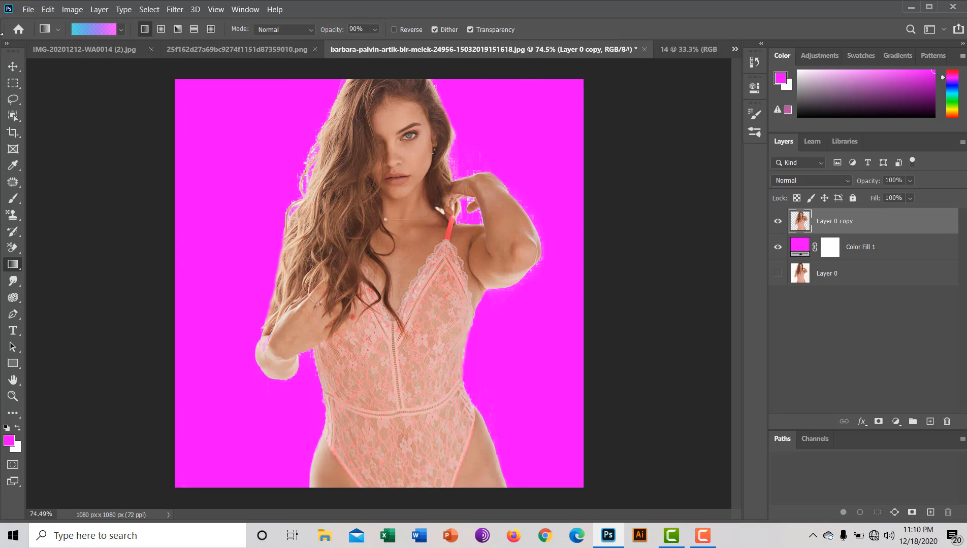
click(13, 66)
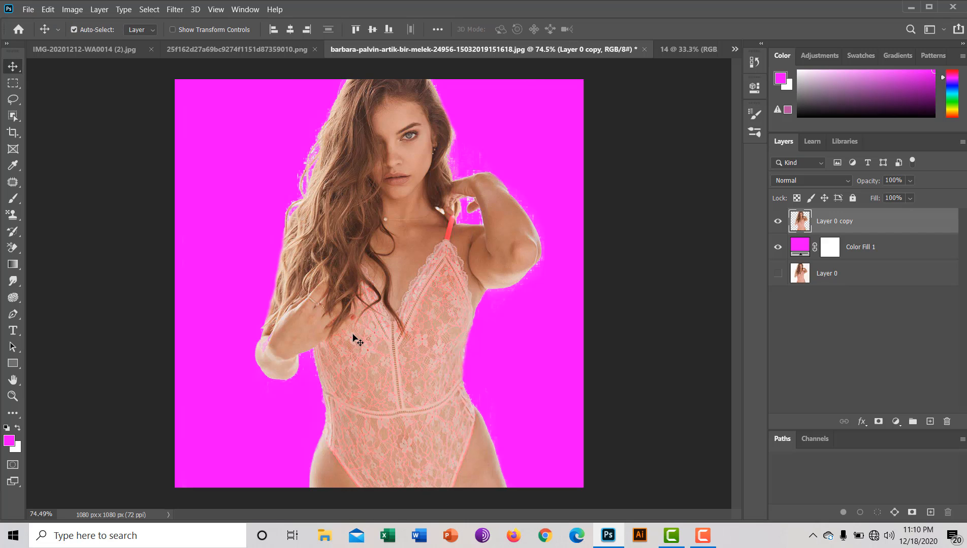
drag(359, 337, 512, 244)
drag(497, 301, 497, 301)
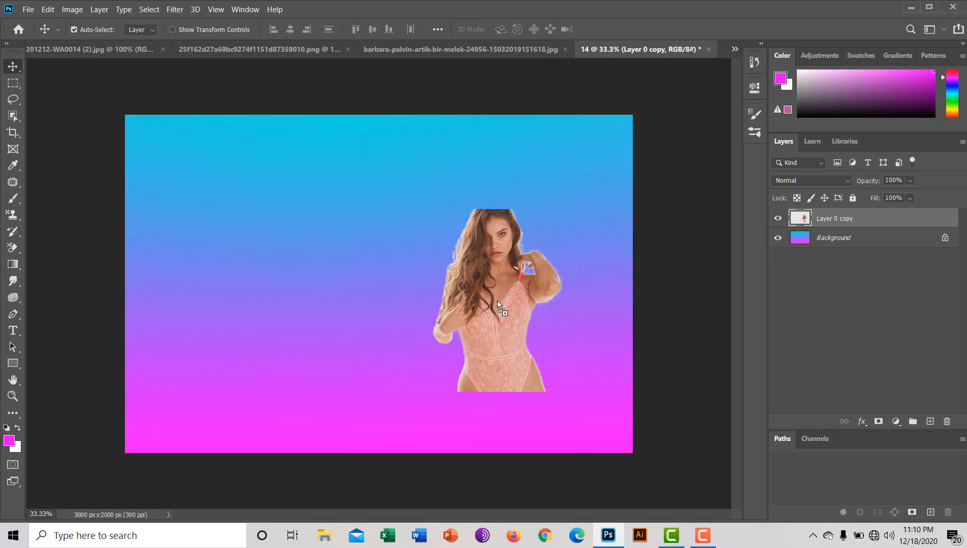
Scale the portrait layer proportionally to about 185% with Free Transform so it spans the full canvas height
key(ctrl)
key(ctrl+t)
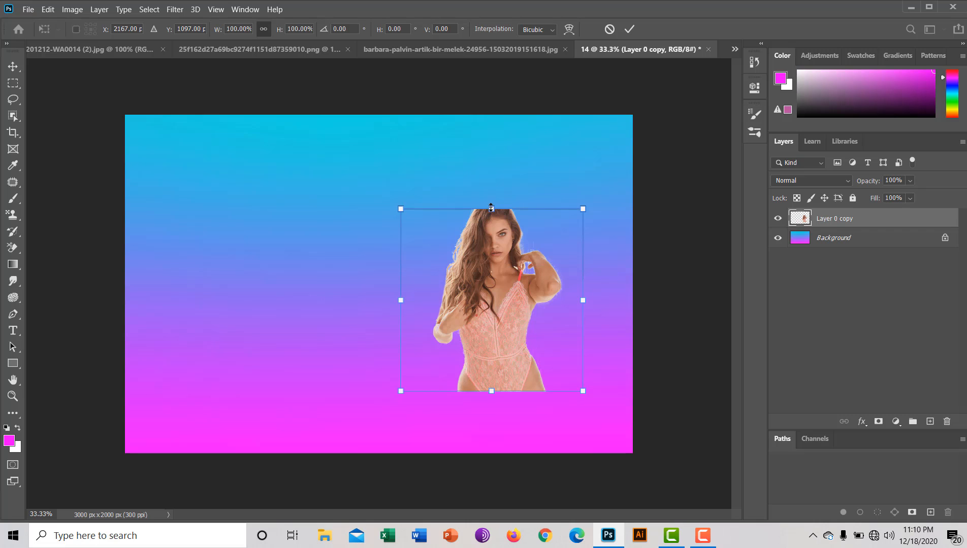
drag(488, 166, 485, 143)
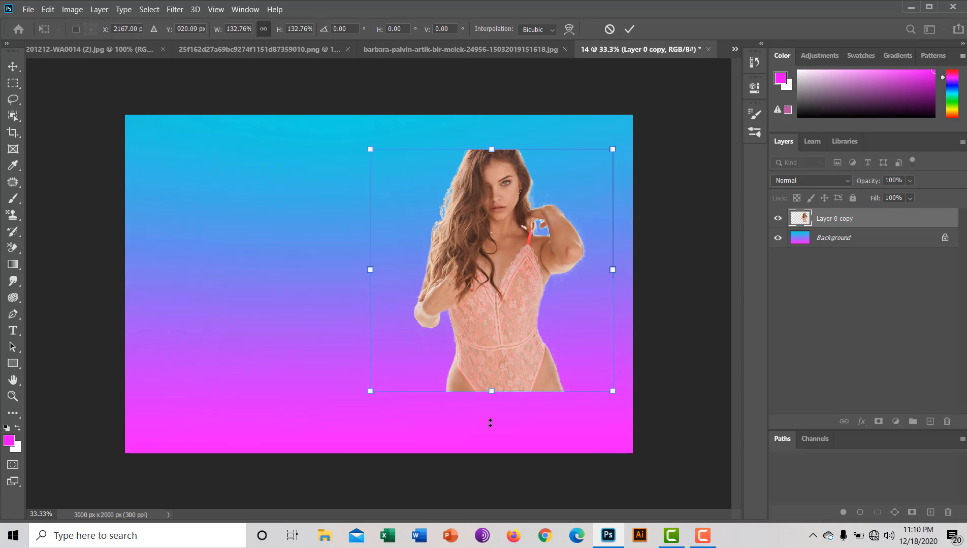
drag(490, 432, 495, 453)
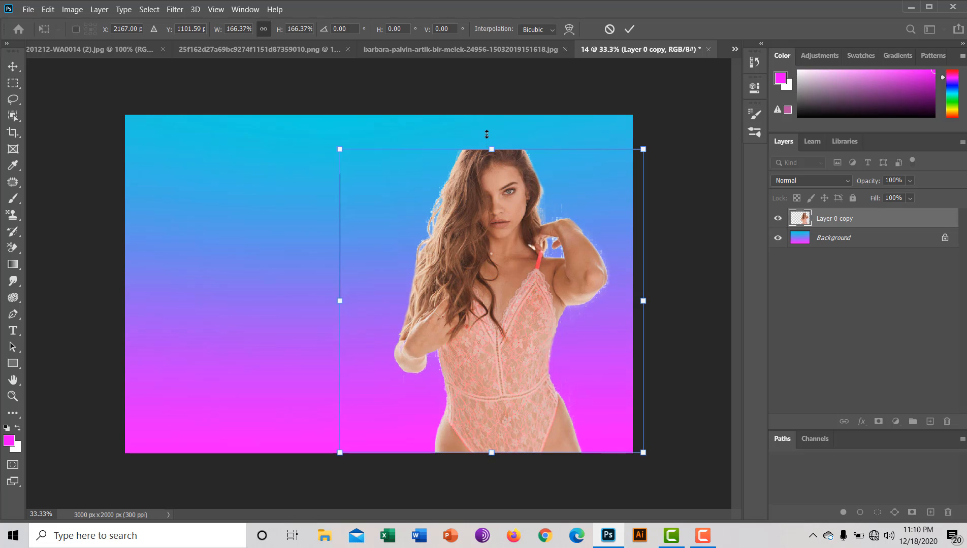
drag(487, 134, 486, 115)
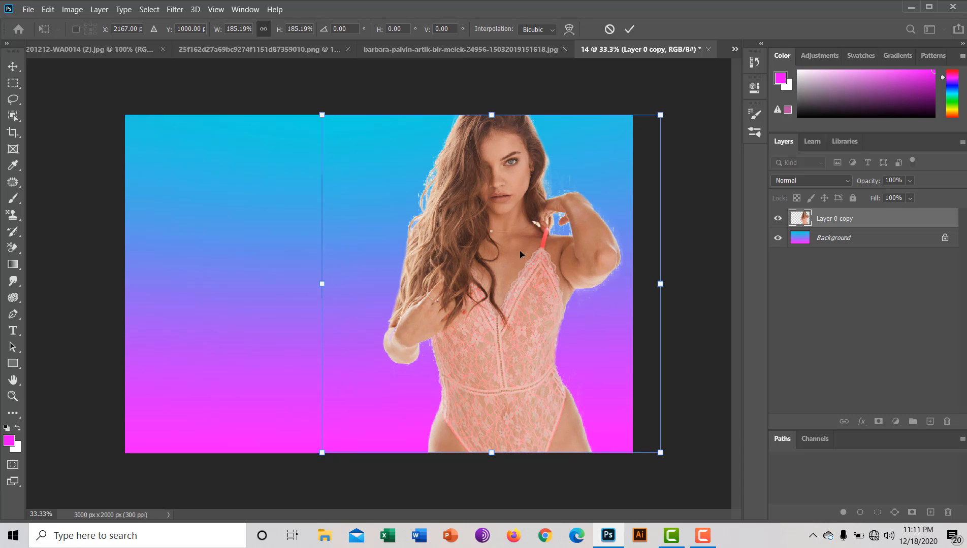
Commit the transform and position the enlarged portrait in the canvas's right half, with its cropped bottom edge at the canvas's lower edge
drag(490, 303, 517, 272)
key(Return)
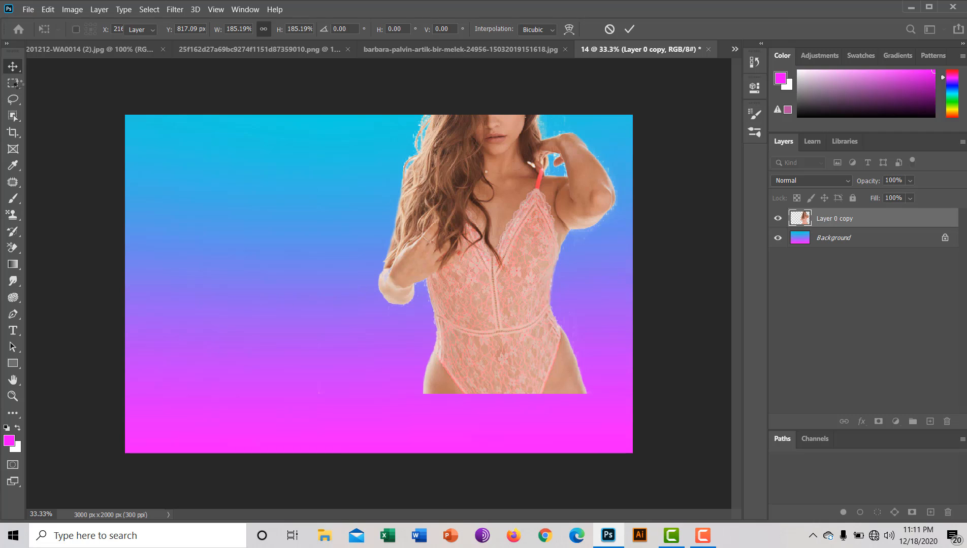
key(Return)
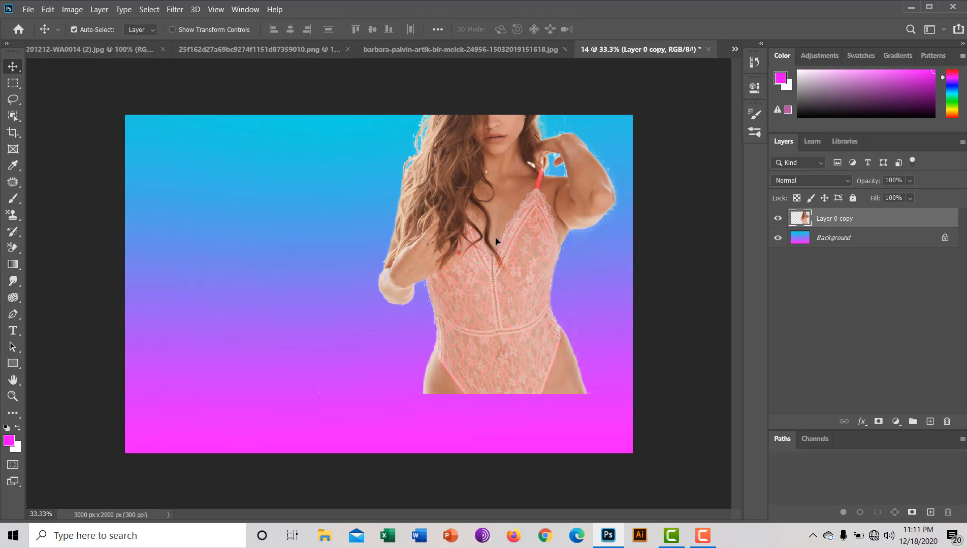
drag(496, 237, 435, 324)
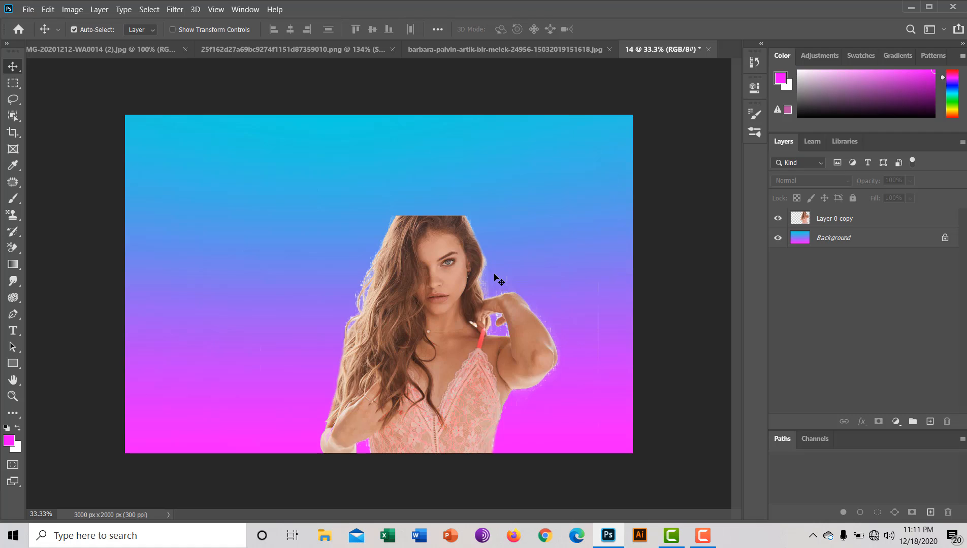
drag(462, 355, 533, 256)
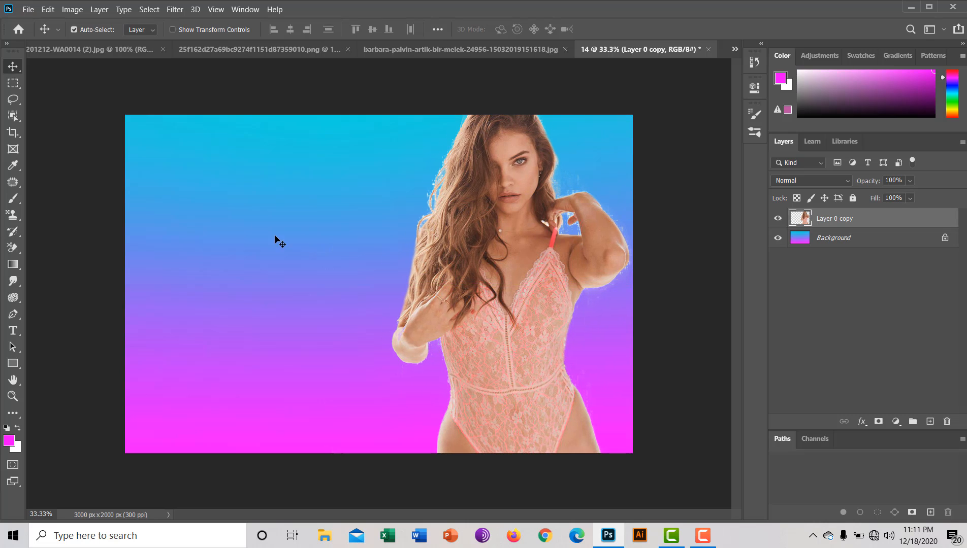
Add an empty layer above the portrait and hide the Background layer, discarding the marquee selection drawn over the canvas's left half
click(12, 83)
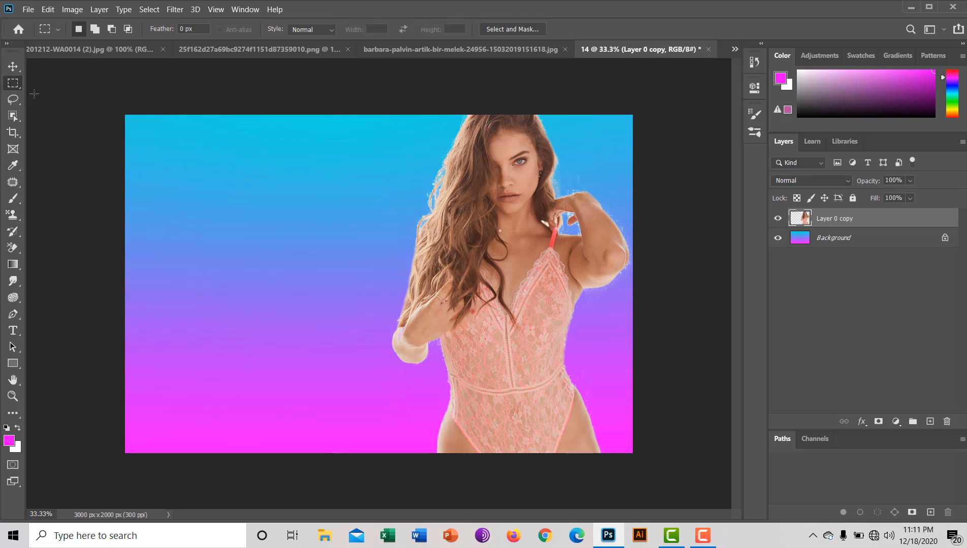
drag(124, 115, 372, 497)
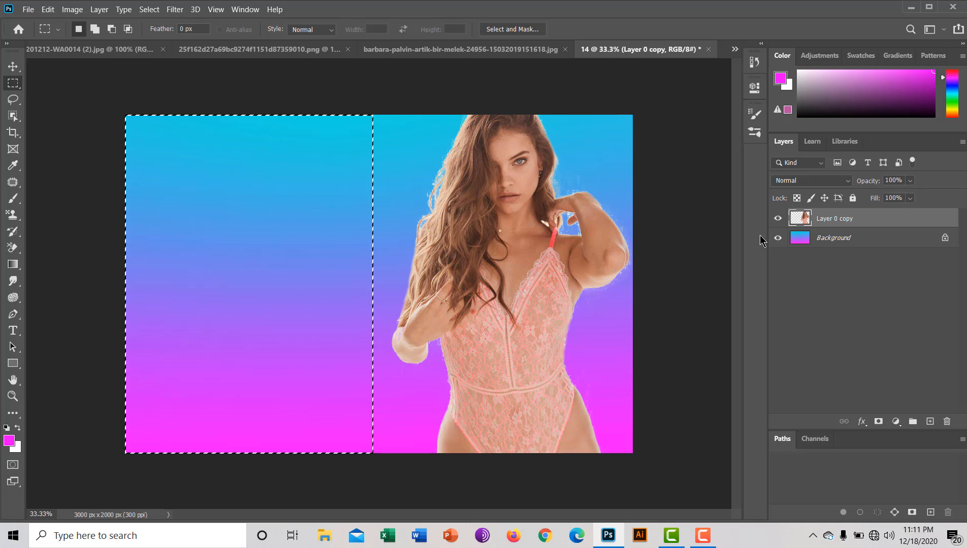
click(929, 421)
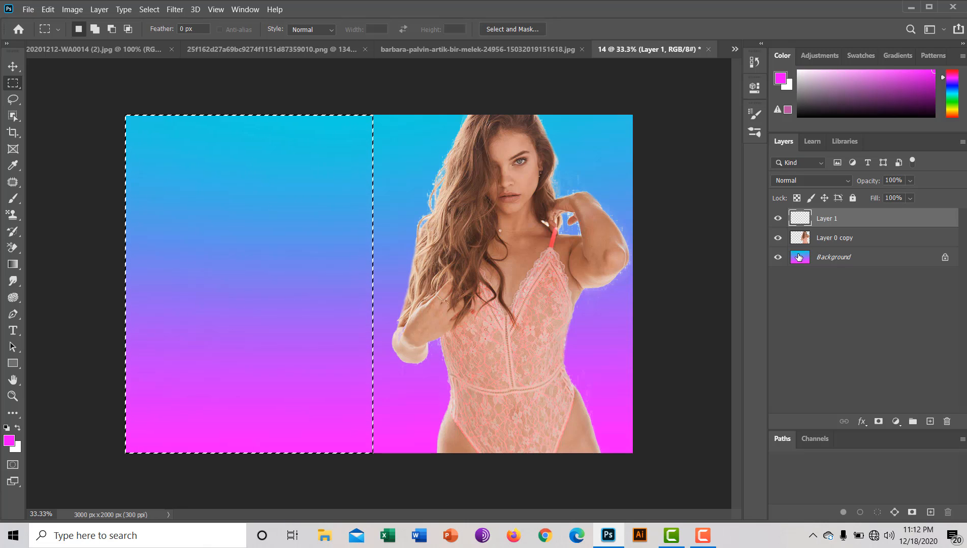
click(779, 258)
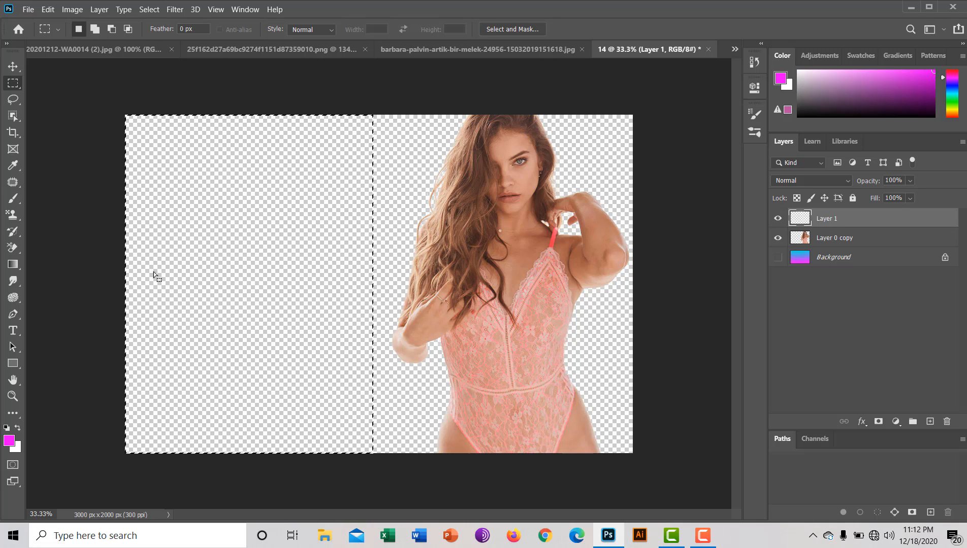
click(108, 263)
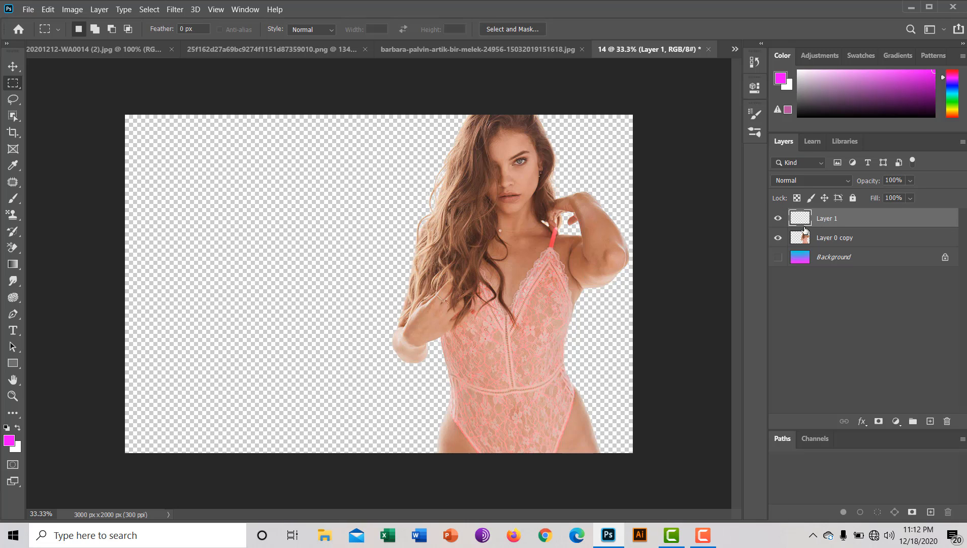
Fill the new layer with the linear cyan-to-magenta gradient at 90% opacity, running top to bottom, and move the portrait layer above it
click(11, 266)
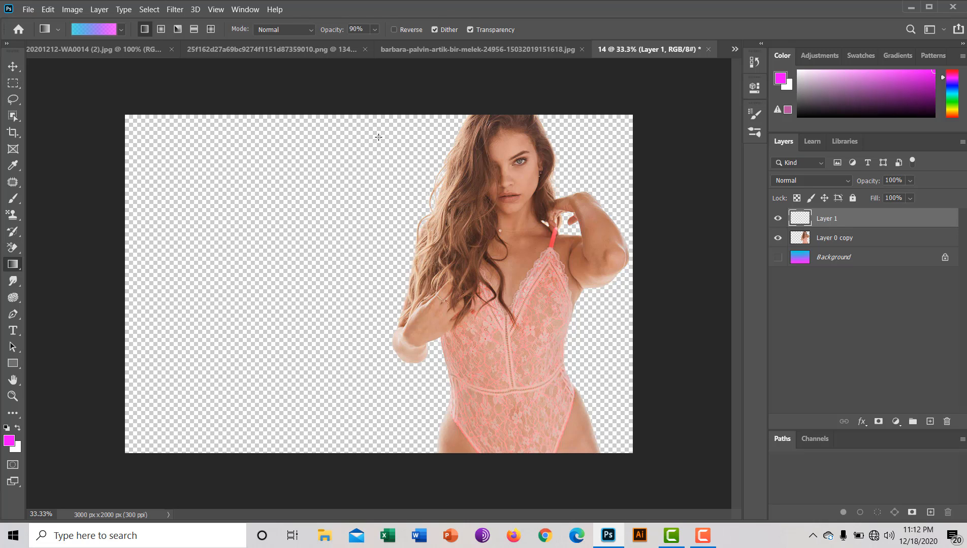
drag(383, 139, 365, 489)
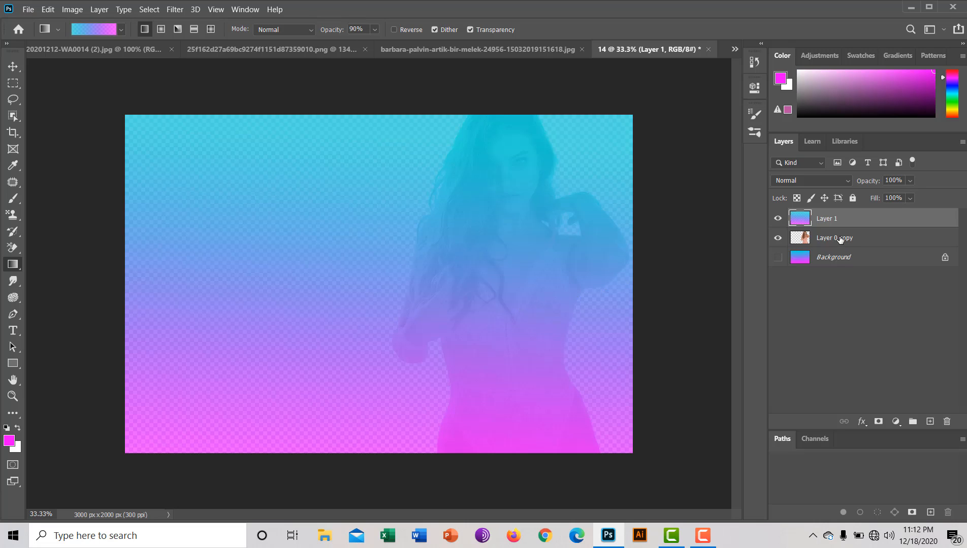
drag(840, 240, 830, 216)
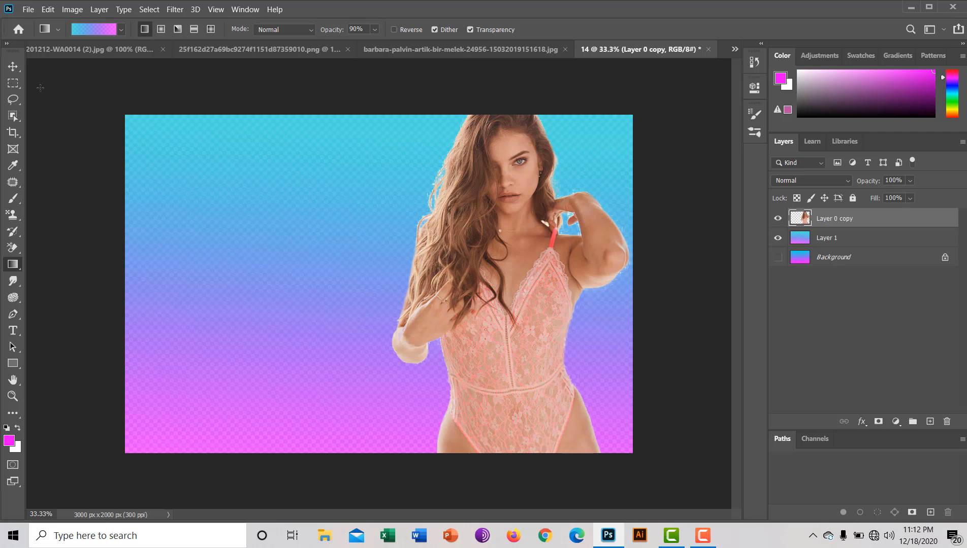
Delete the left half of the gradient on Layer 1 using a rectangular marquee, extend the cleared area slightly to the right, and deselect
click(13, 83)
drag(125, 115, 371, 453)
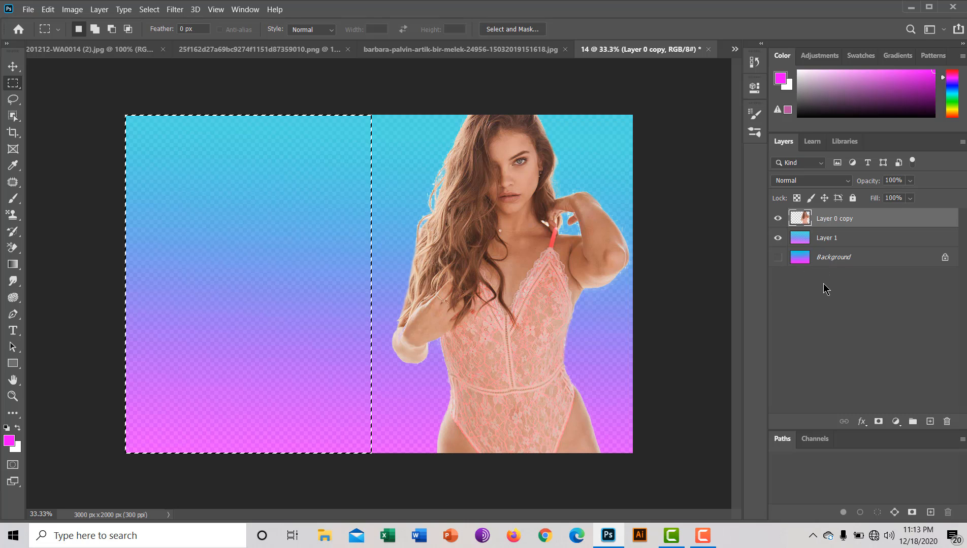
click(800, 241)
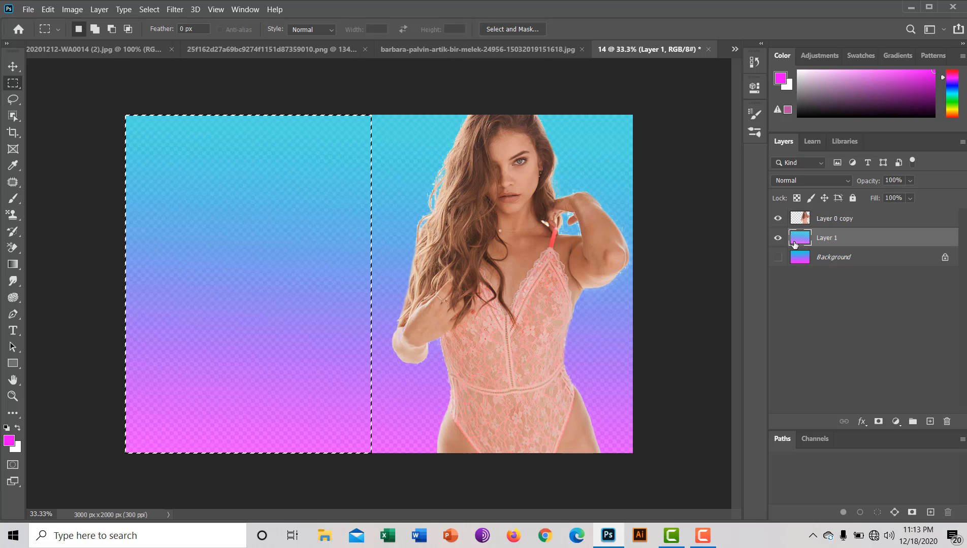
key(Delete)
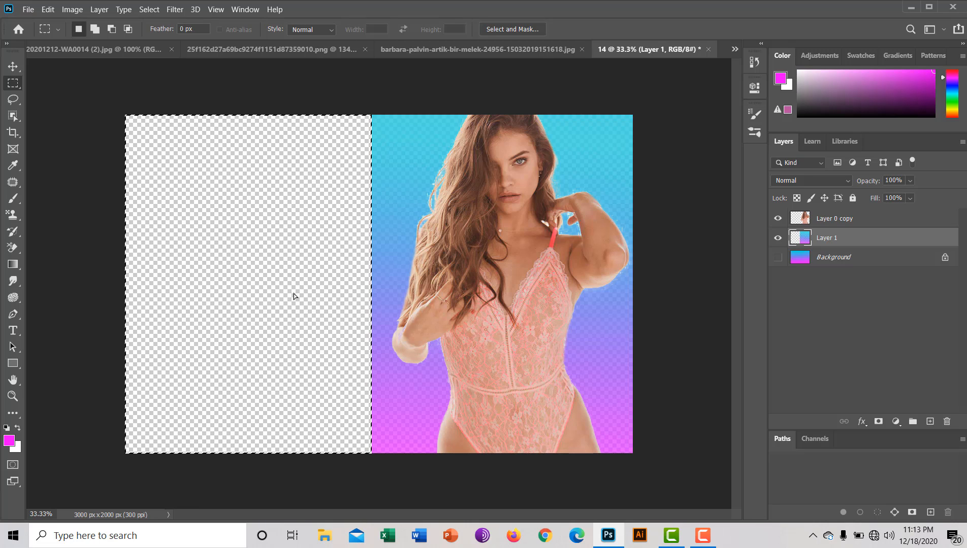
mouse_move(294, 297)
mouse_down()
mouse_move(302, 294)
mouse_move(291, 293)
mouse_up()
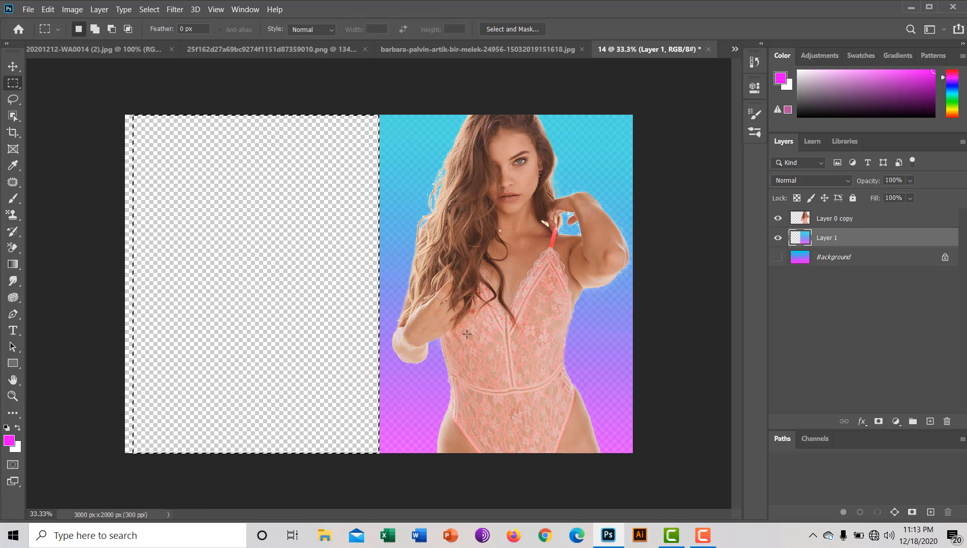
key(Return)
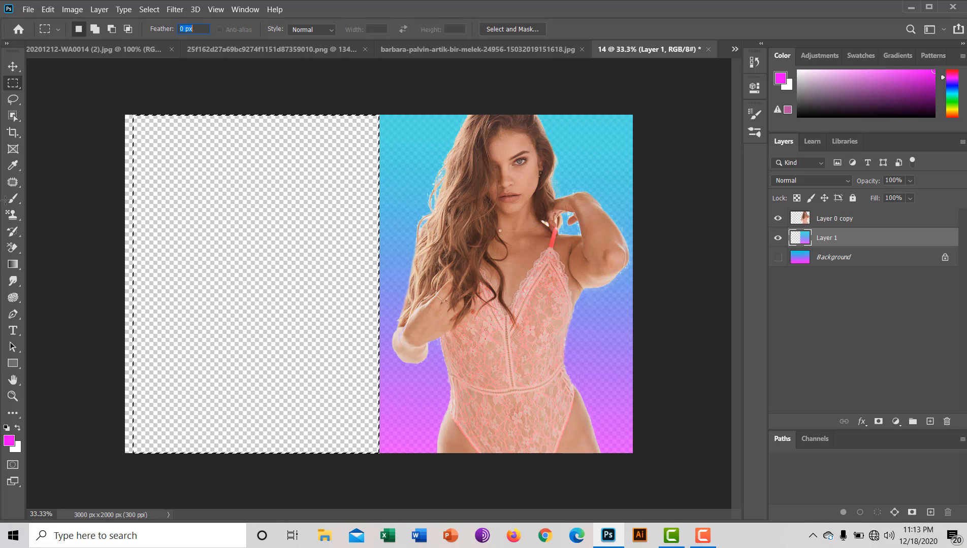
key(ctrl+d)
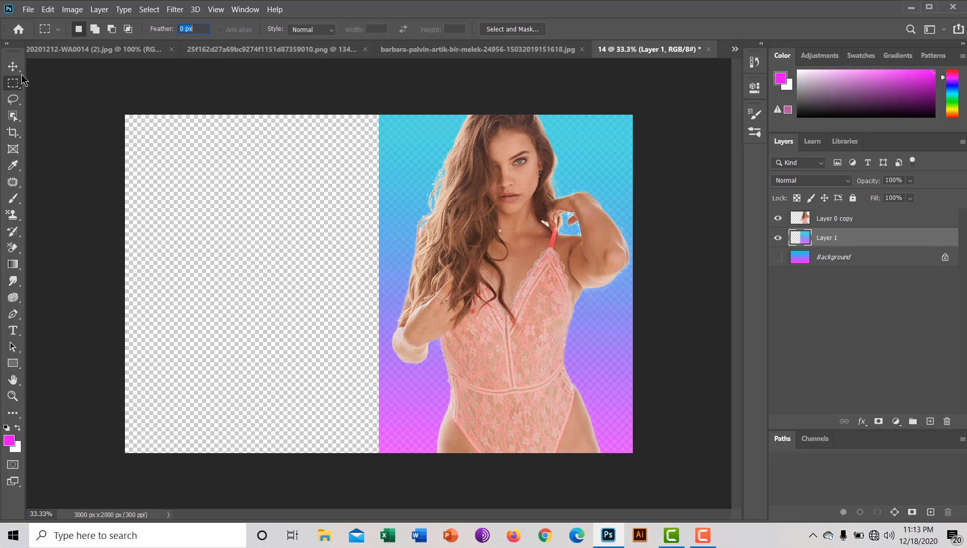
Duplicate the portrait layer and place the copy over the transparent left half, level with the original
key(v)
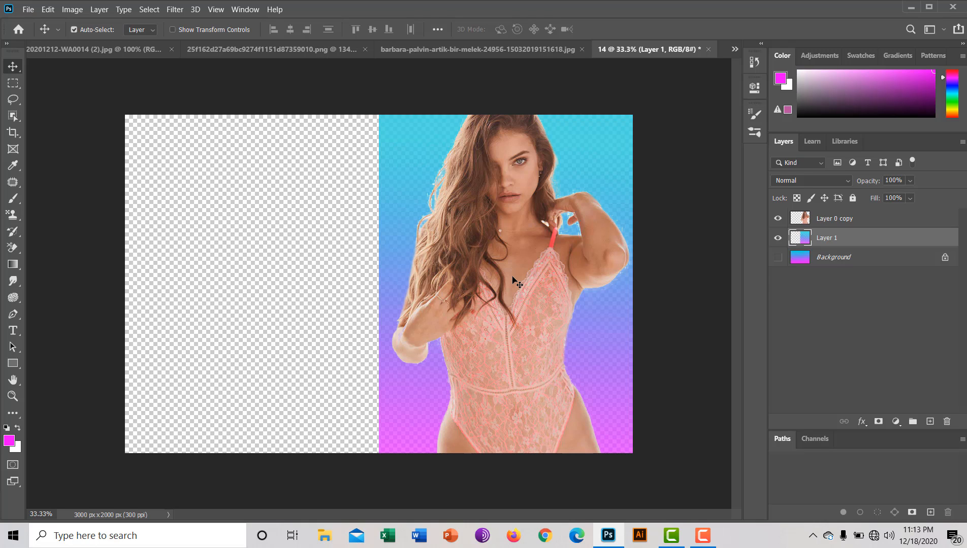
key(ctrl+t)
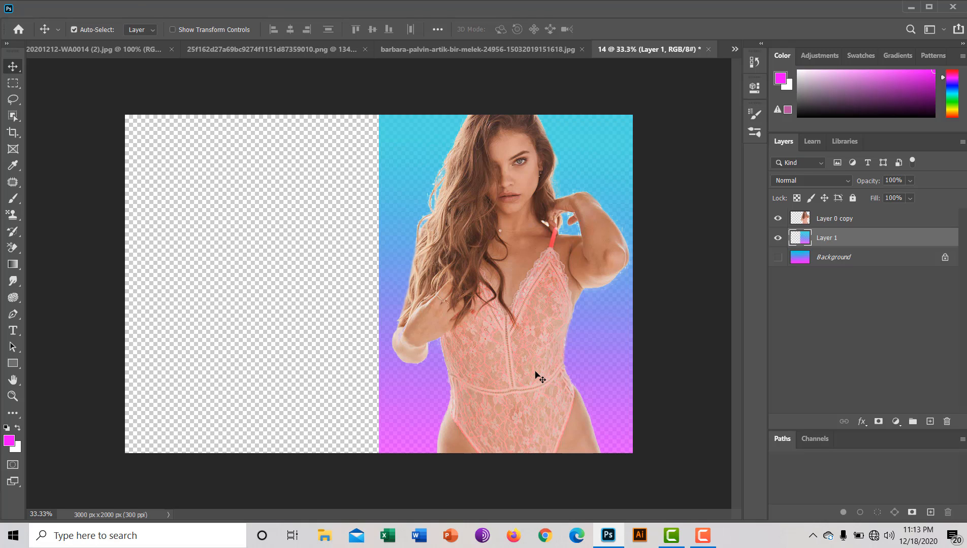
drag(412, 320, 257, 328)
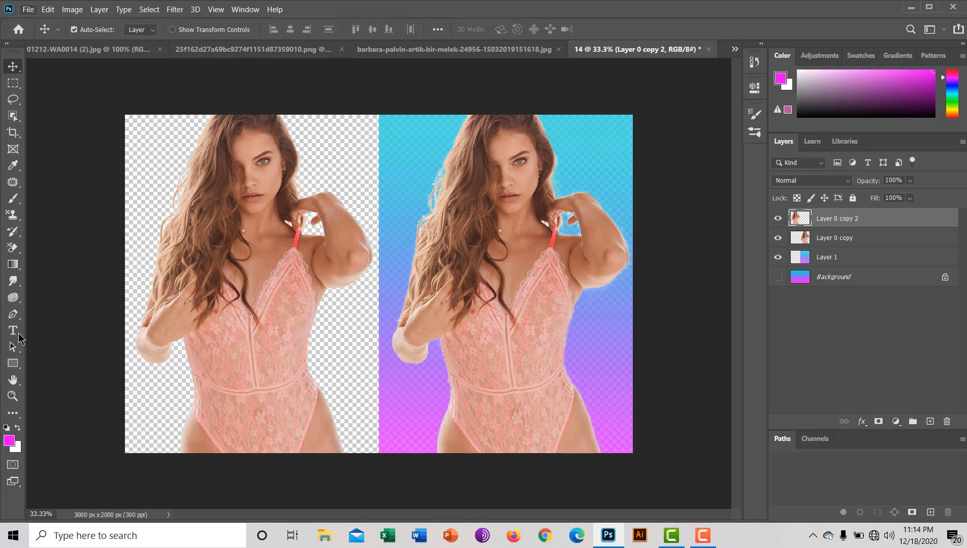
Try to export the side-by-side composite with the Export As command
click(28, 10)
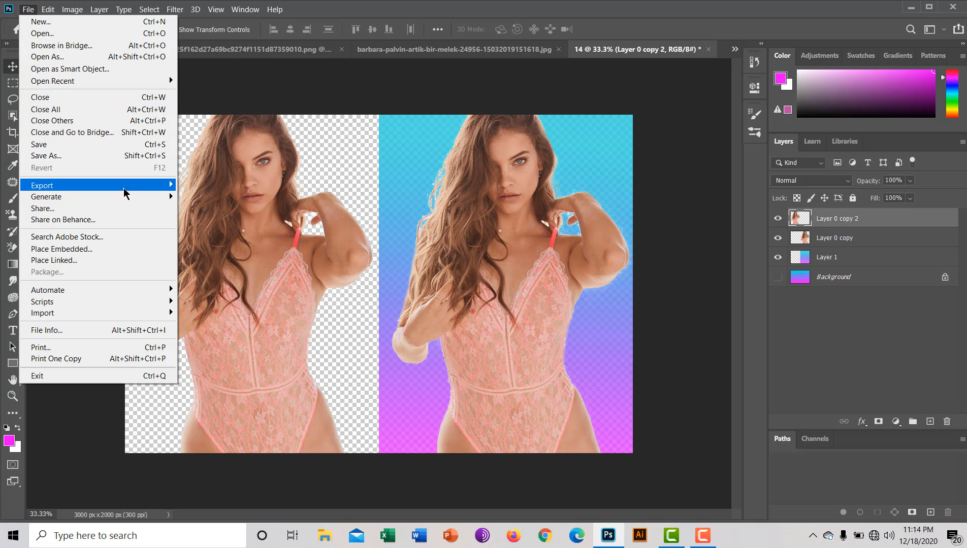
mouse_move(125, 188)
click(209, 197)
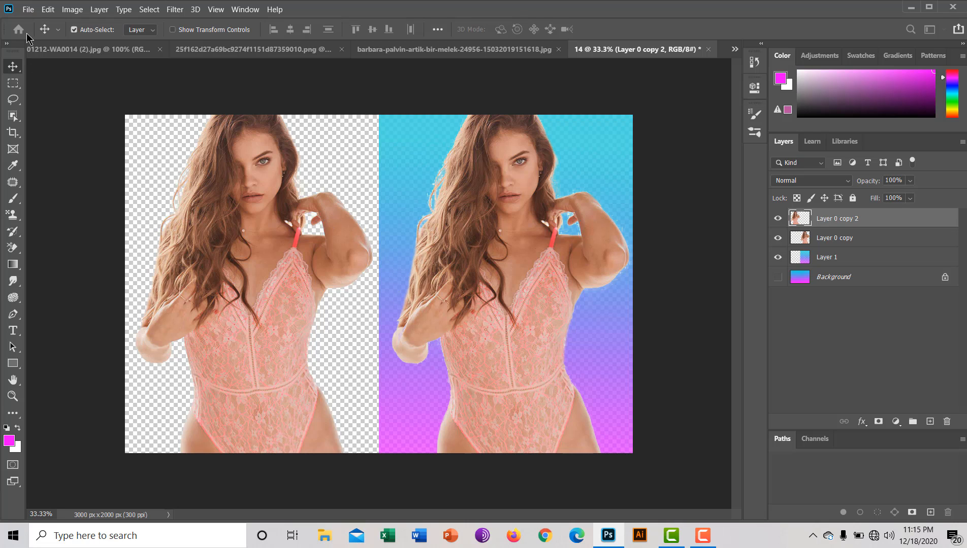
Try to export the side-by-side composite with Quick Export as PNG
click(28, 9)
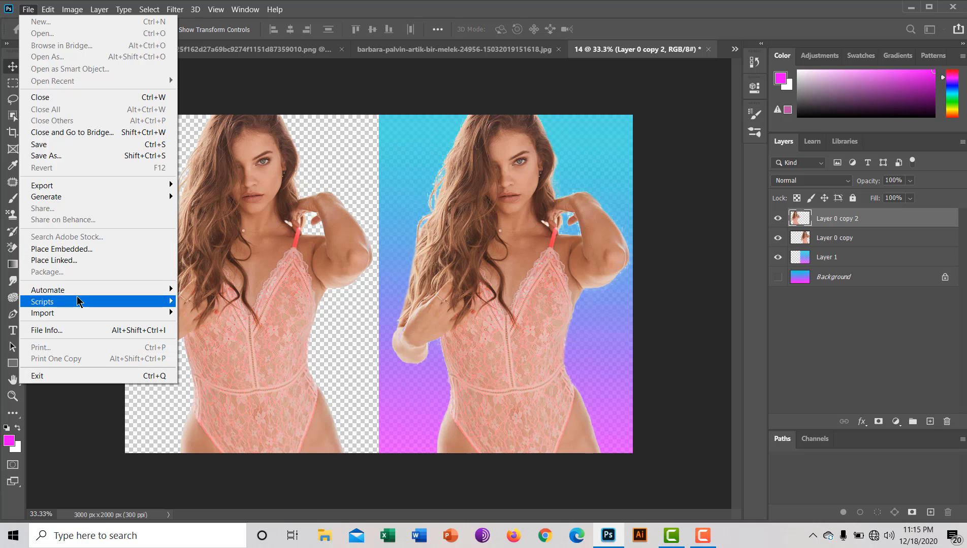
mouse_move(56, 187)
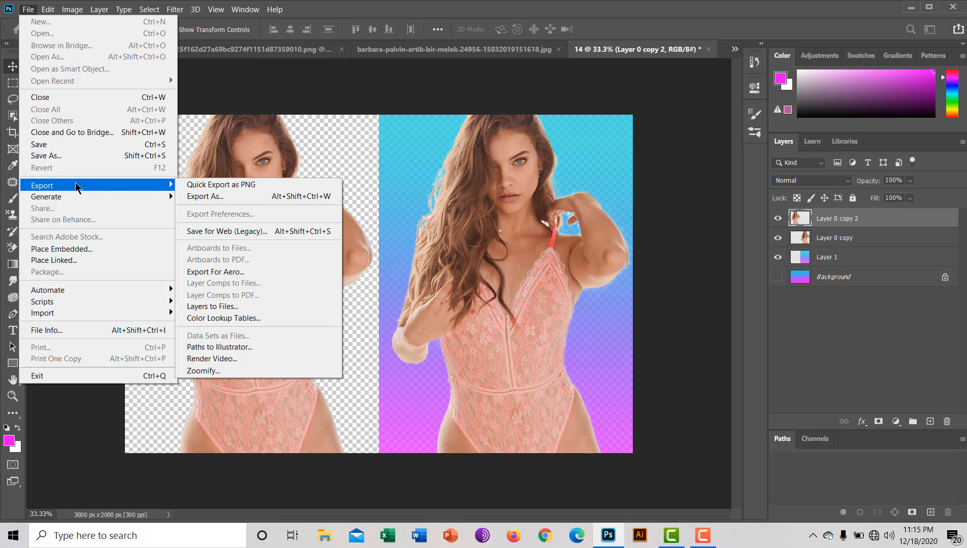
click(204, 189)
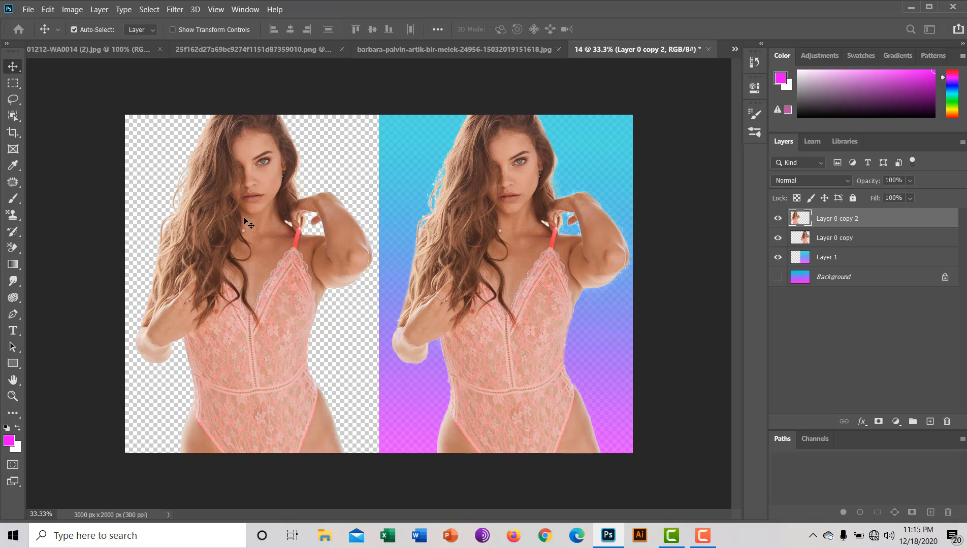
click(29, 9)
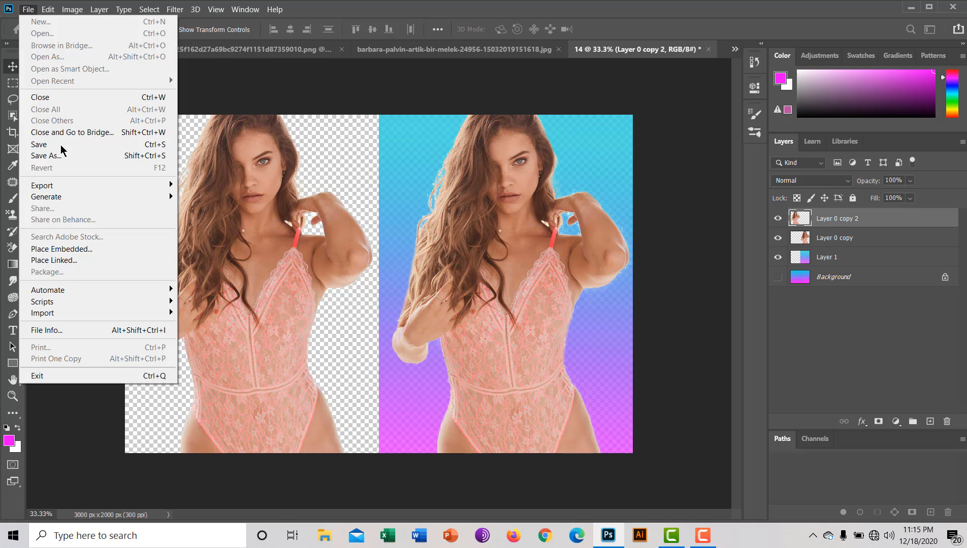
click(64, 183)
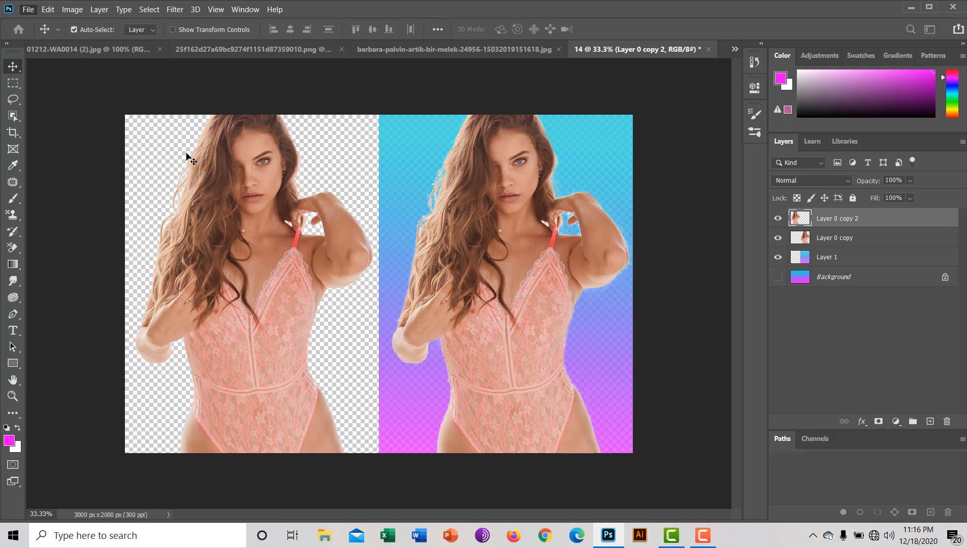
click(431, 164)
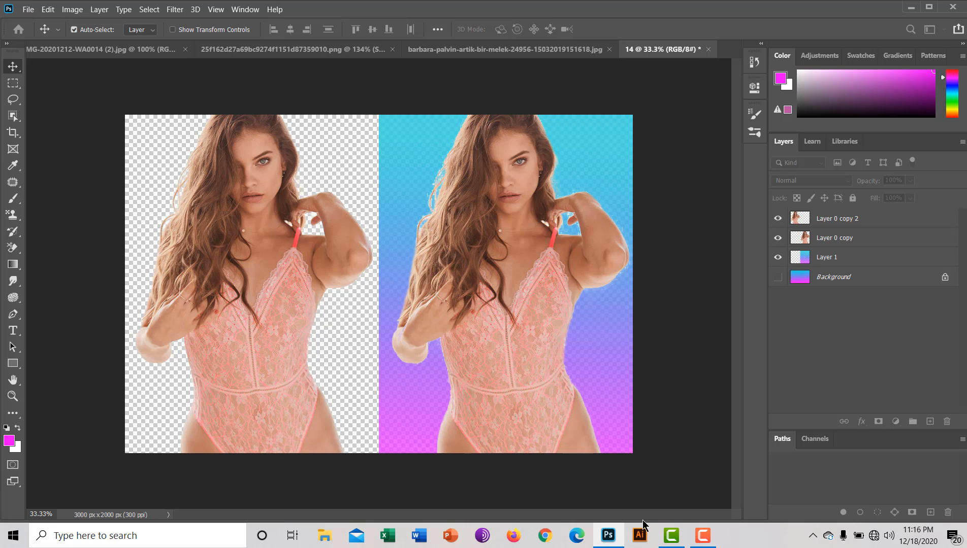
Export the composite as a 3000 x 2000 px JPG named 14.jpg into the Bagraound remobal Photo folder on Local Disk (E:)
key(ctrl+alt+shift+w)
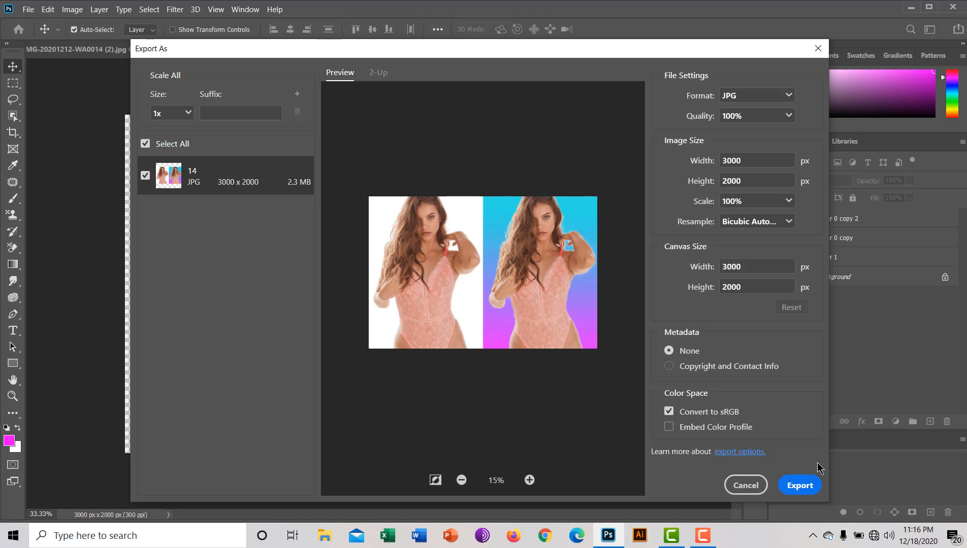
click(805, 486)
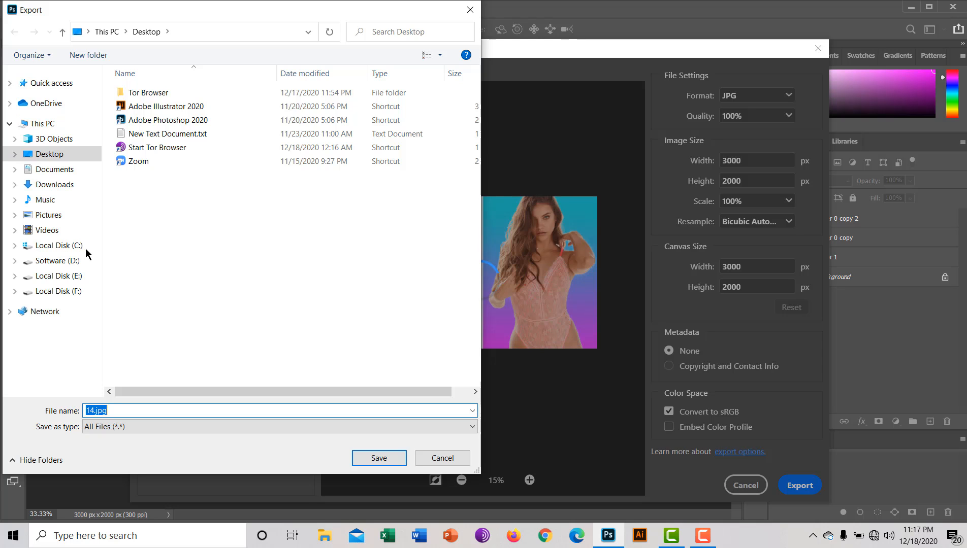
click(64, 283)
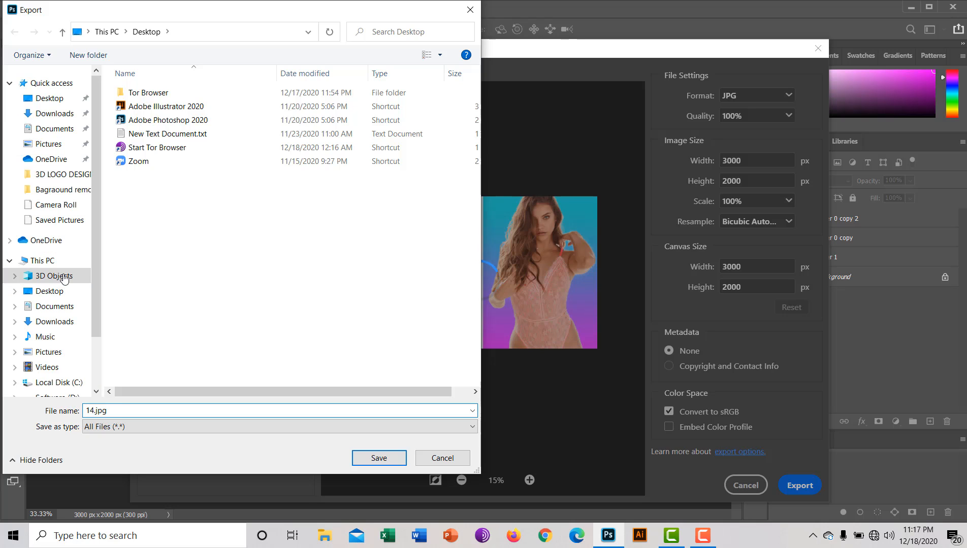
scroll(98, 360, down, 2)
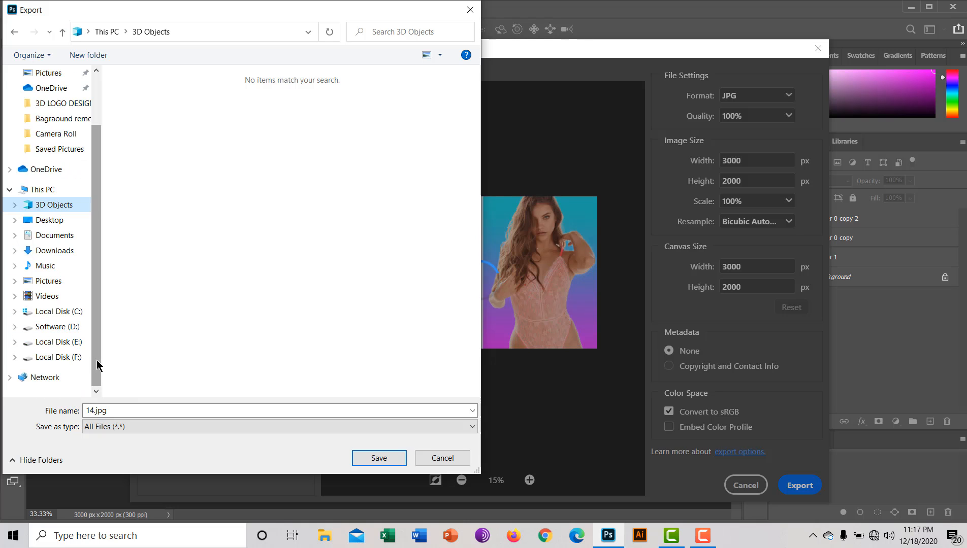
click(59, 341)
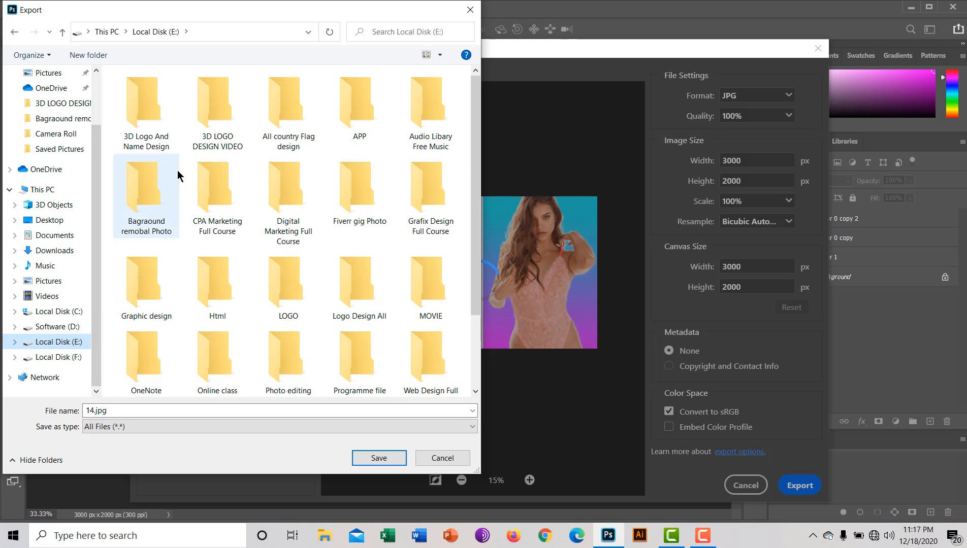
click(156, 198)
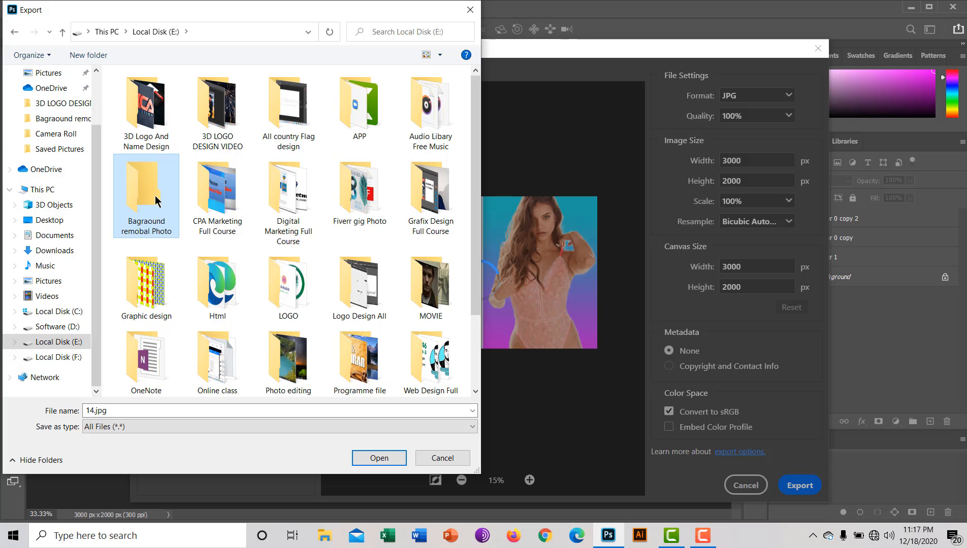
double_click(155, 199)
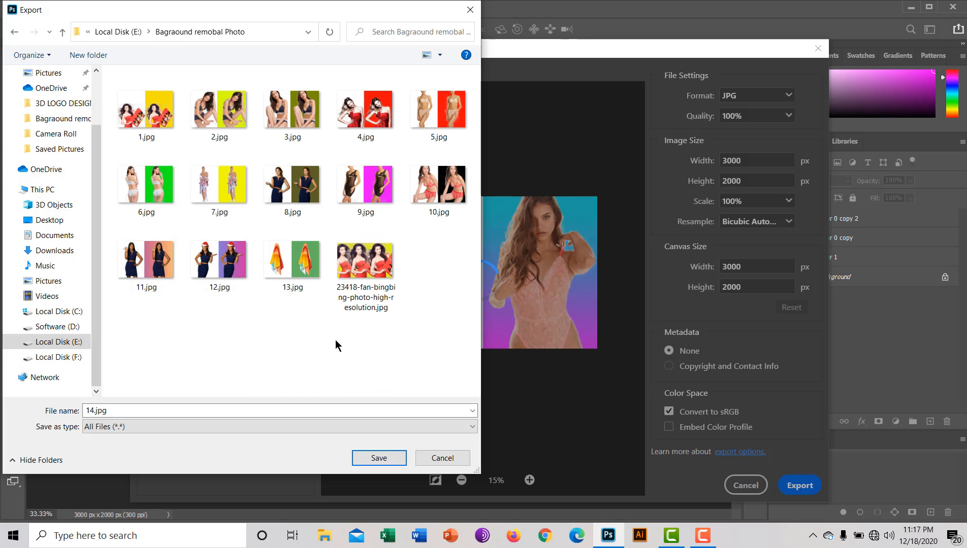
click(375, 457)
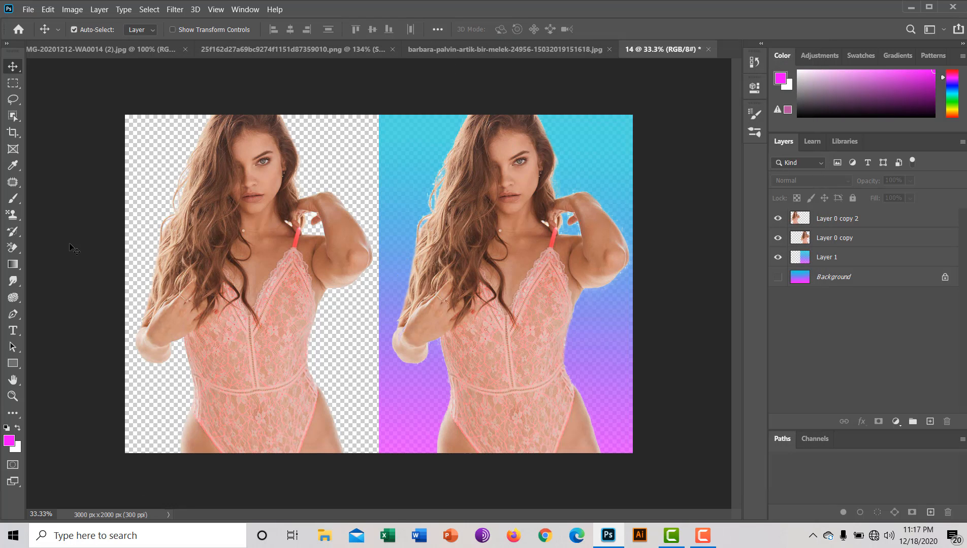
Fill Layer 1 with the linear cyan-to-magenta gradient at 90% opacity, running left to right, and show the Background layer
click(13, 264)
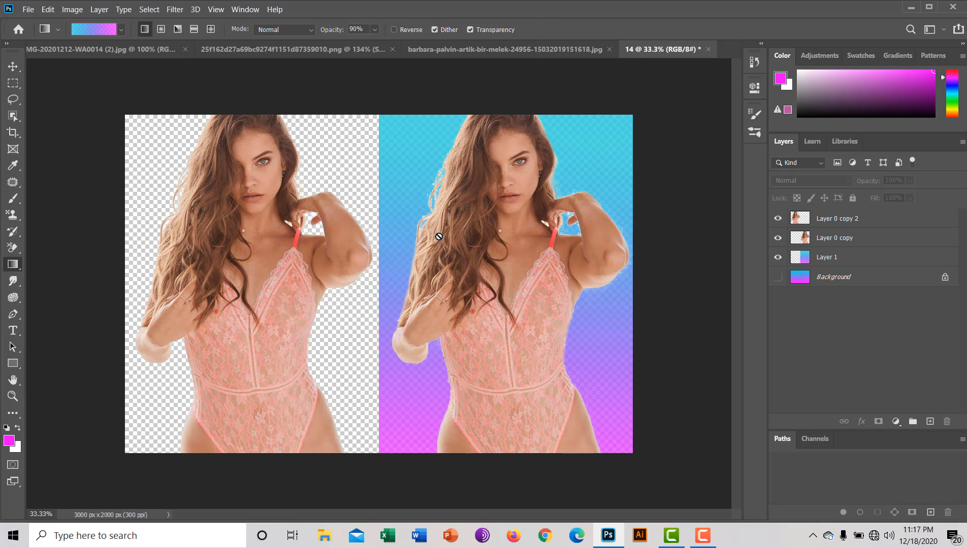
click(798, 264)
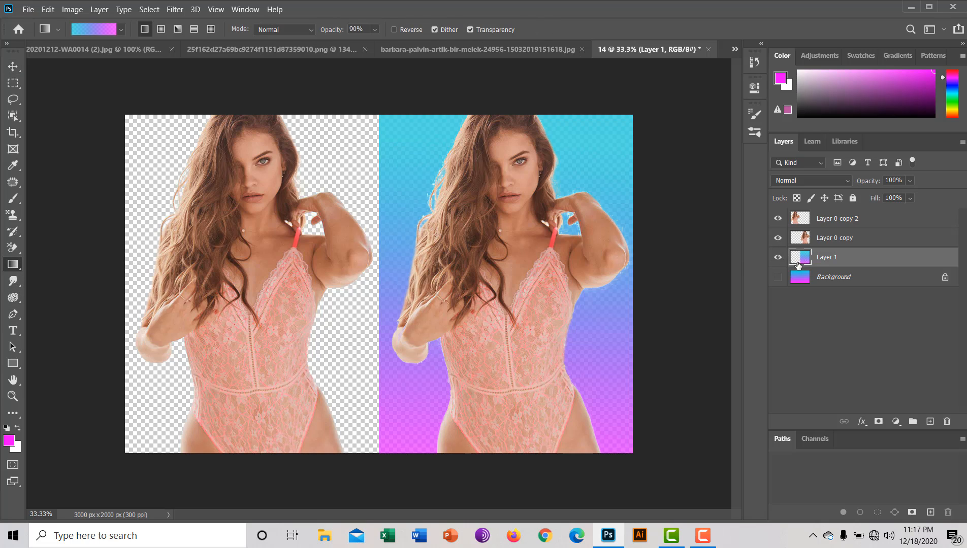
drag(179, 282, 629, 288)
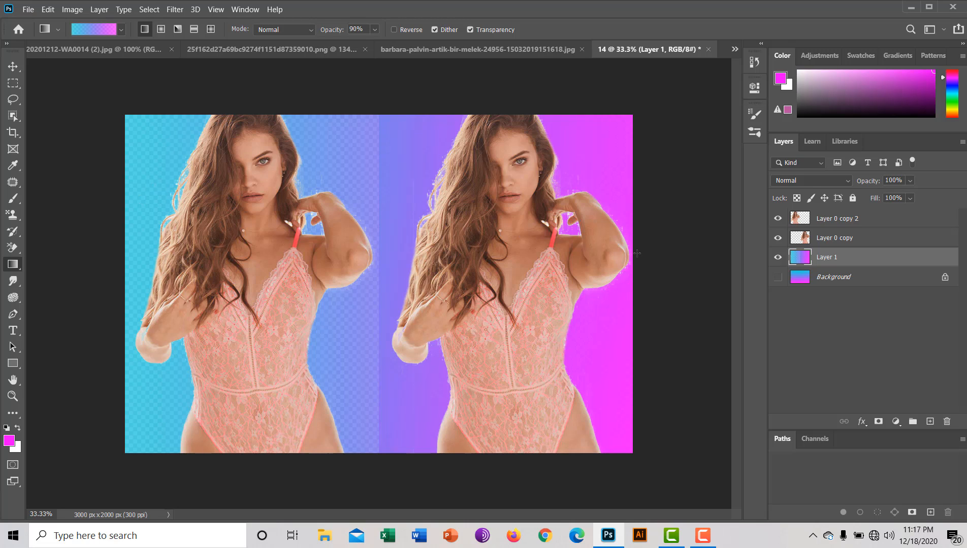
click(776, 279)
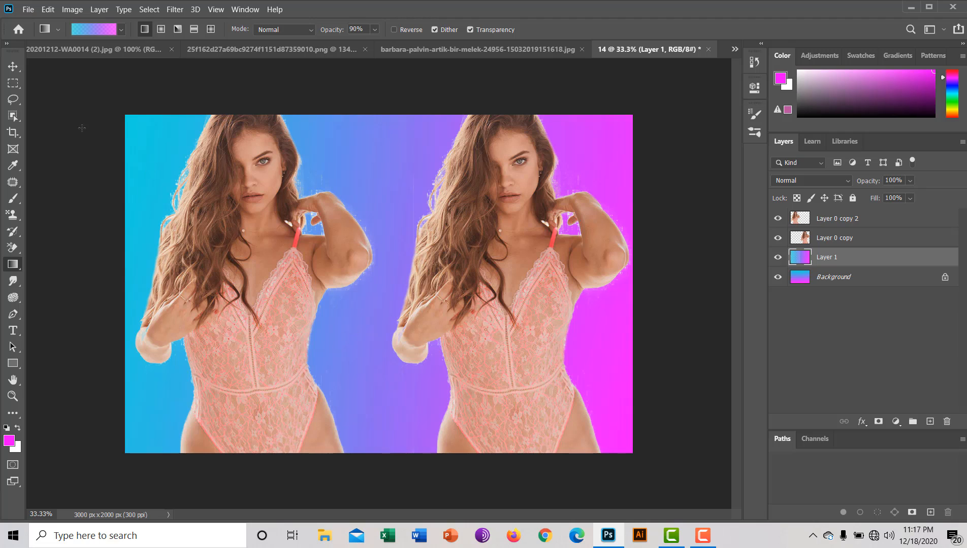
Move both portraits toward the left, add two more copies toward the right, and space all four evenly across the gradient
click(13, 66)
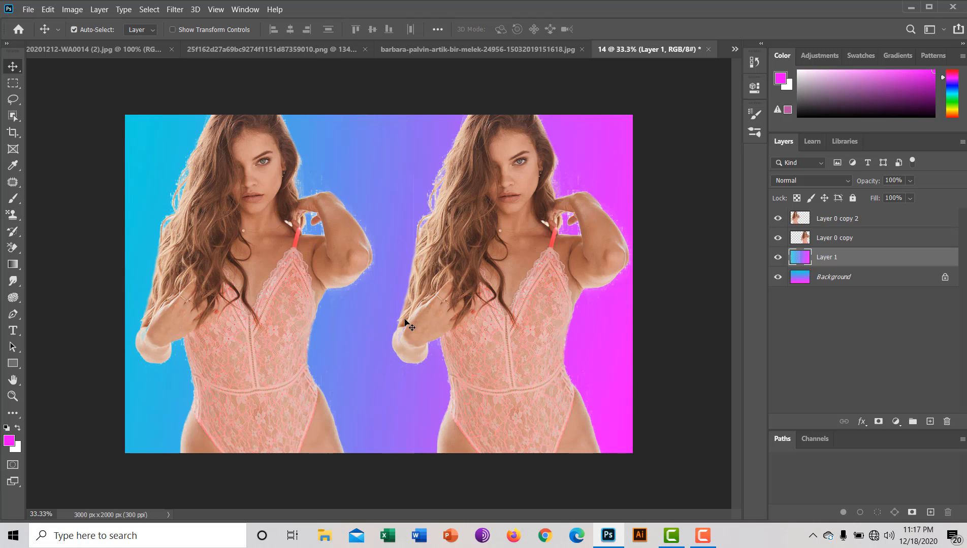
drag(388, 319, 313, 319)
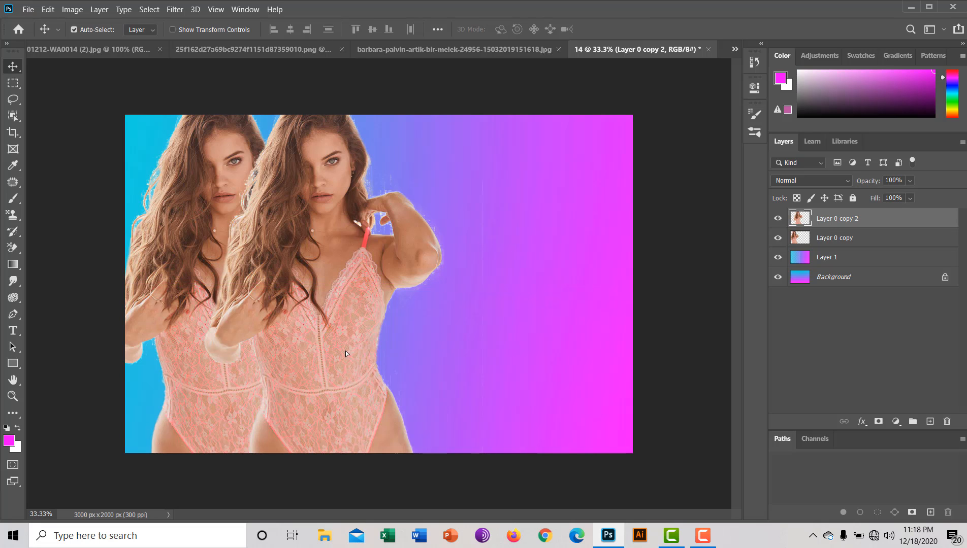
drag(346, 351, 570, 359)
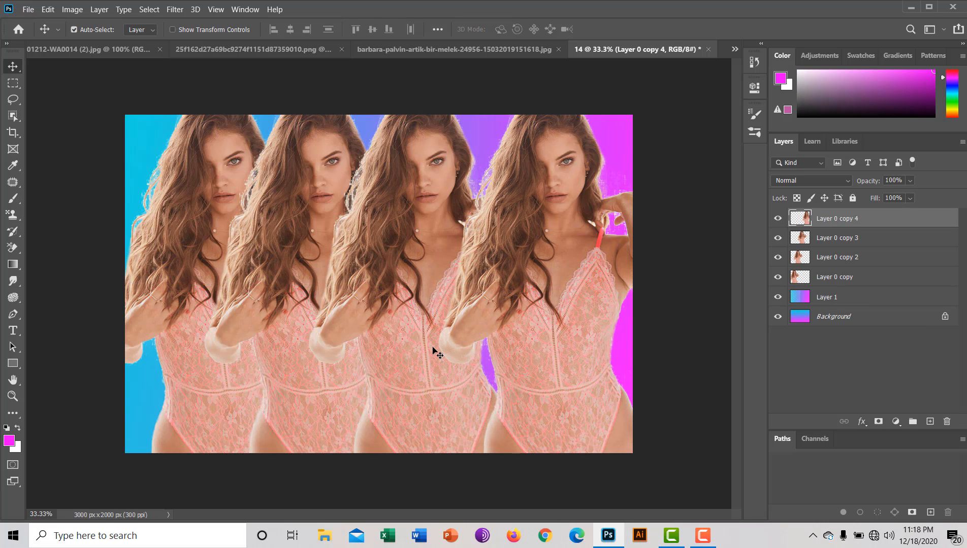
mouse_move(429, 349)
mouse_down()
mouse_move(462, 348)
mouse_move(441, 350)
mouse_up()
mouse_move(329, 367)
mouse_down()
mouse_move(348, 369)
mouse_move(340, 367)
mouse_up()
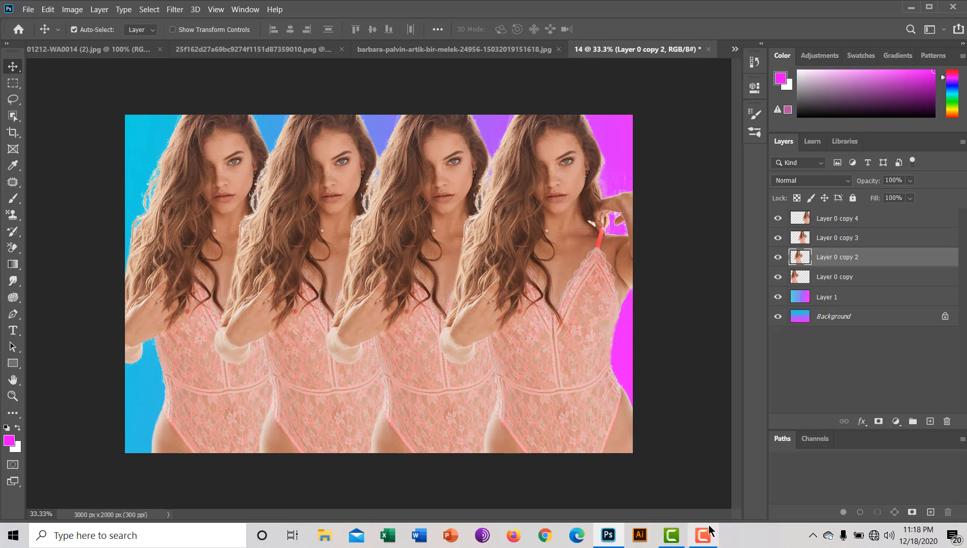
click(700, 545)
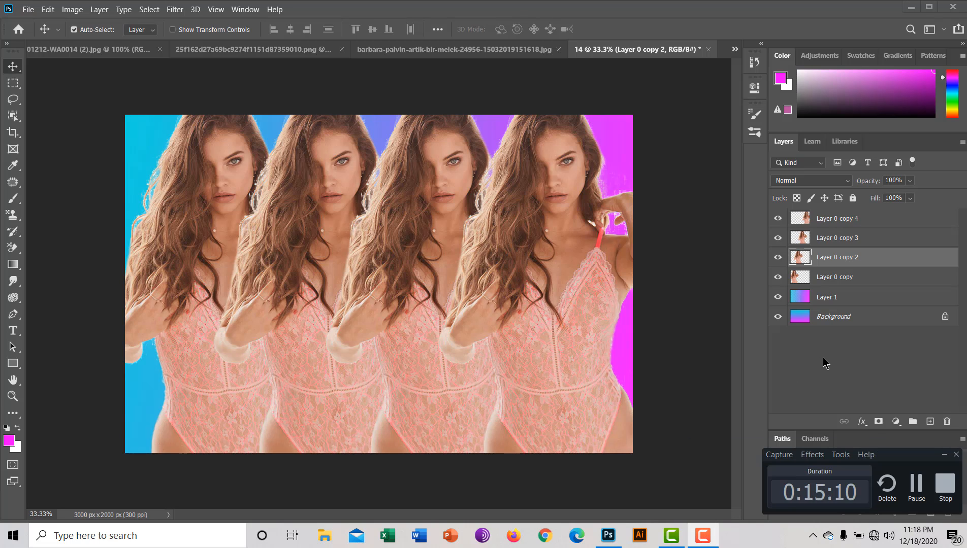